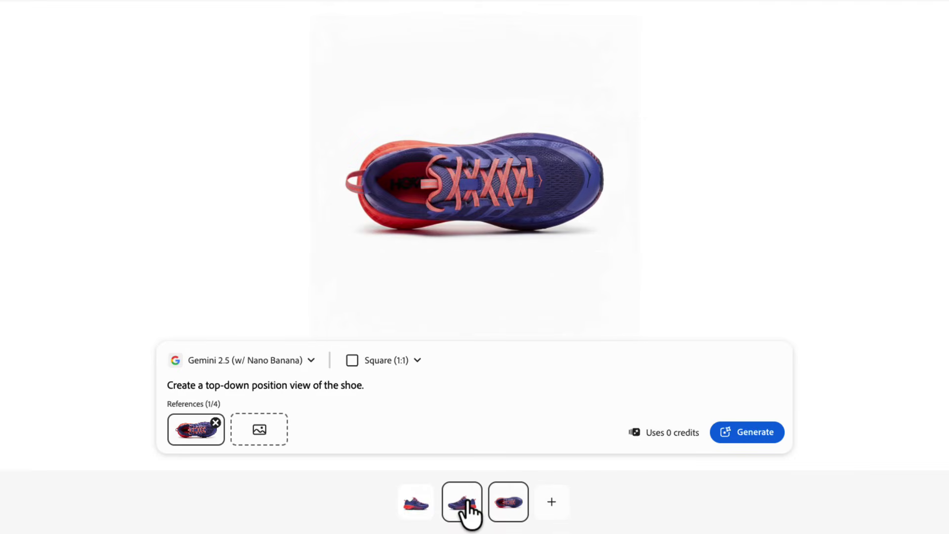
Review the shoe's generated side profiles in Firefly and State 2 and State 3 of the multi-state shoe object in InDesign
left_click(465, 509)
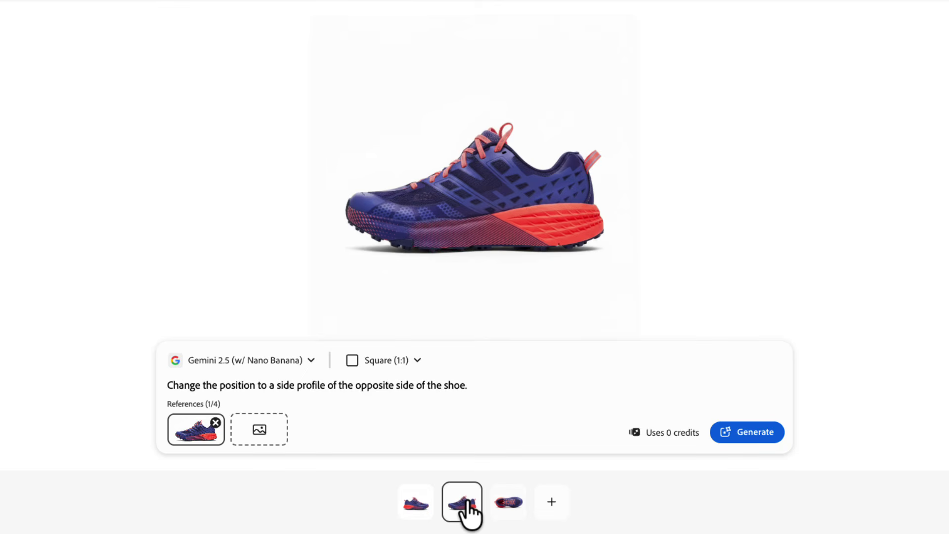
left_click(418, 512)
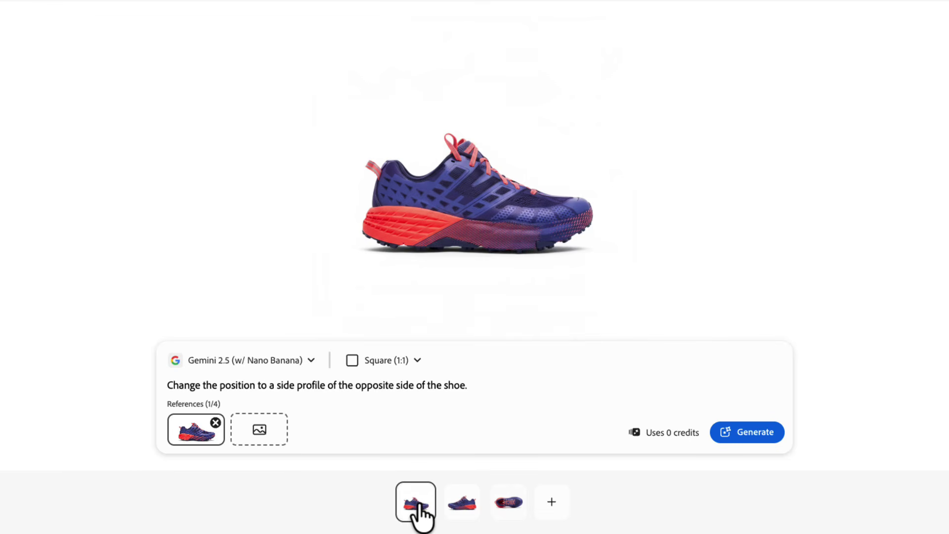
left_click(454, 515)
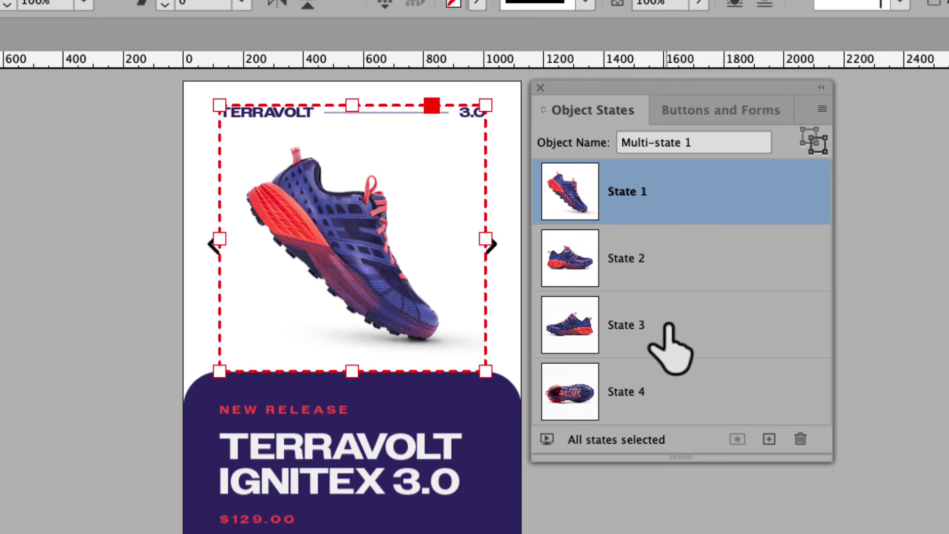
left_click(623, 260)
left_click(635, 329)
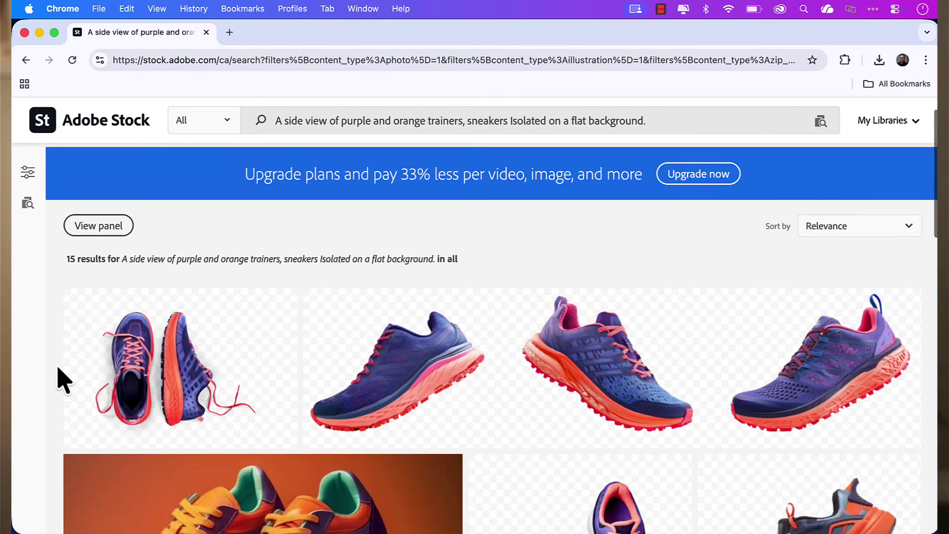
Browse the Adobe Stock search results for a side view of purple and orange trainers
scroll(63, 381, "down", 10)
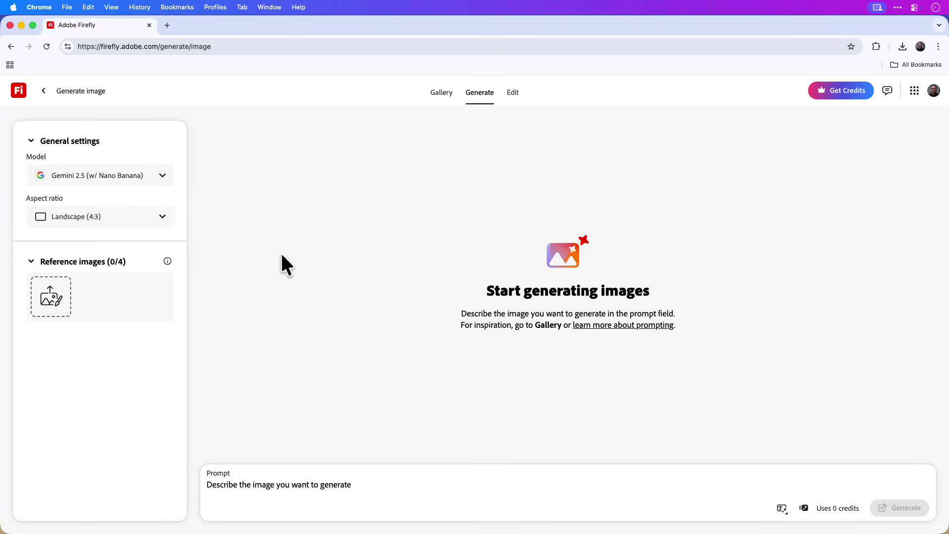
Set up image generation with Gemini 2.5 (w/ Nano Banana), Square (1:1) aspect ratio and the original shoe photo as reference image
left_click(163, 179)
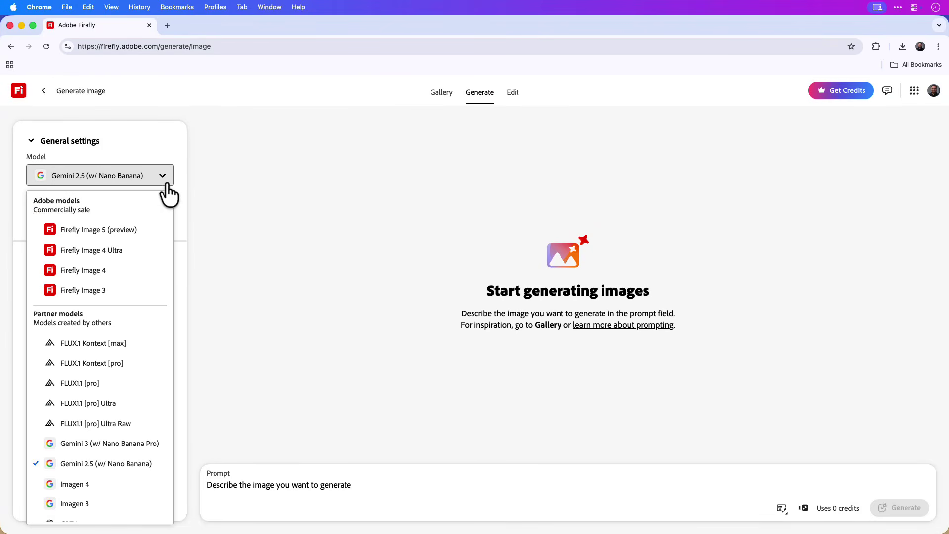
left_click(154, 465)
left_click(132, 219)
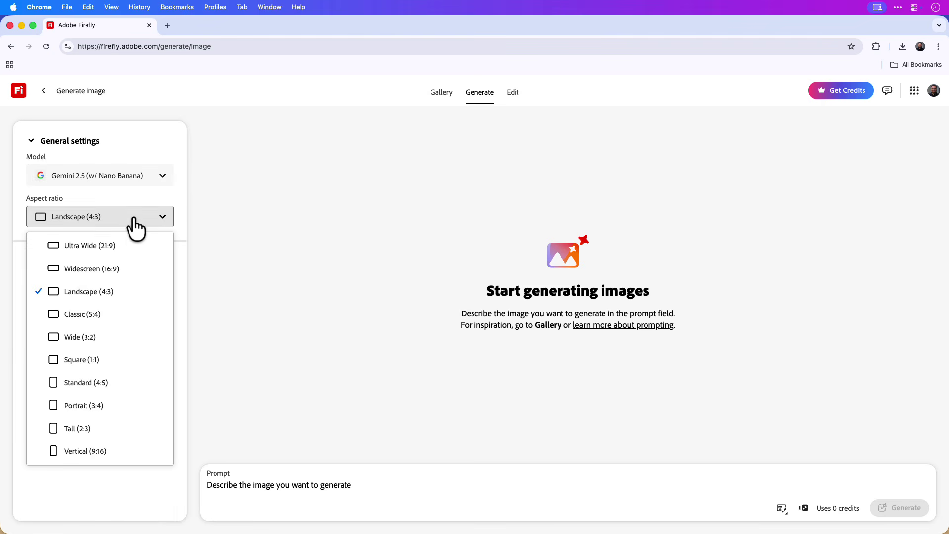
left_click(127, 359)
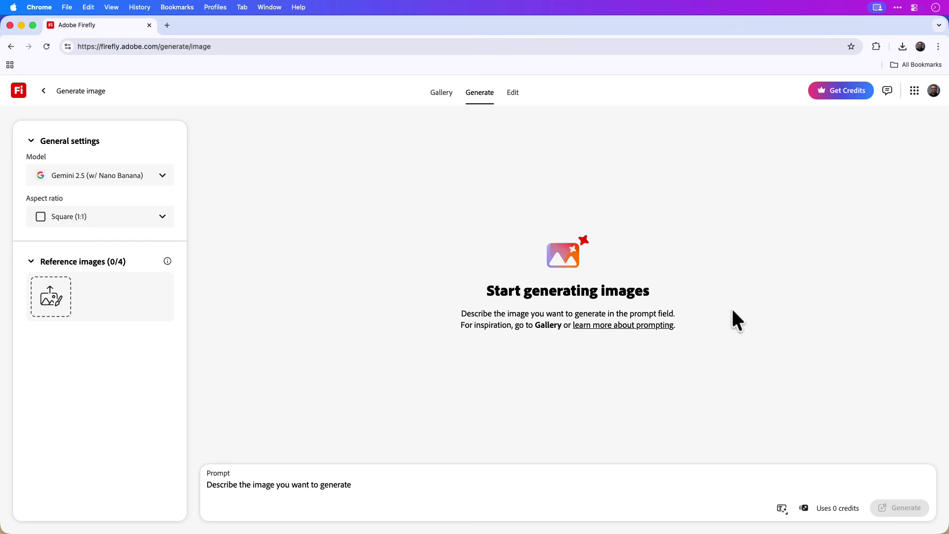
left_click_drag(736, 321, 54, 295)
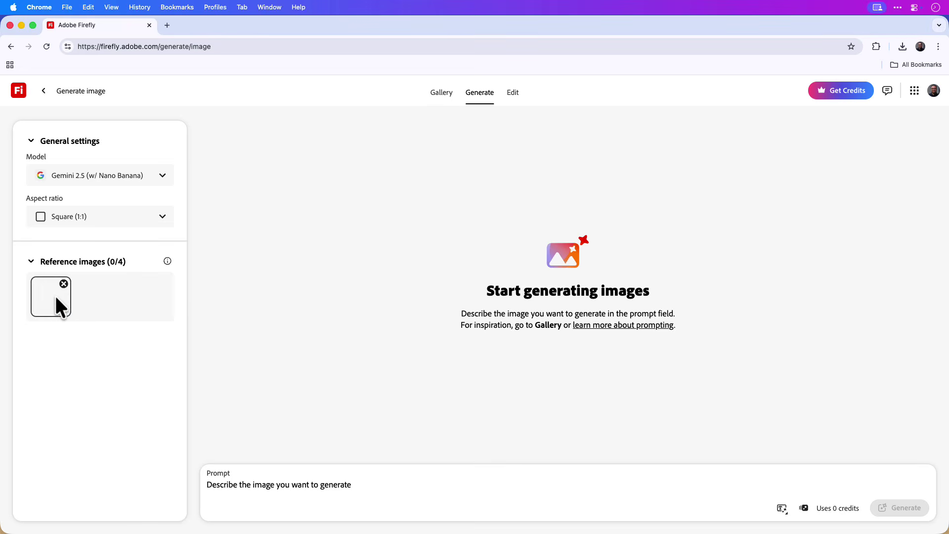
Generate a side-profile view of the shoe, prompting for the back sole completely flat to the ground and a view directly from the side
left_click(397, 490)
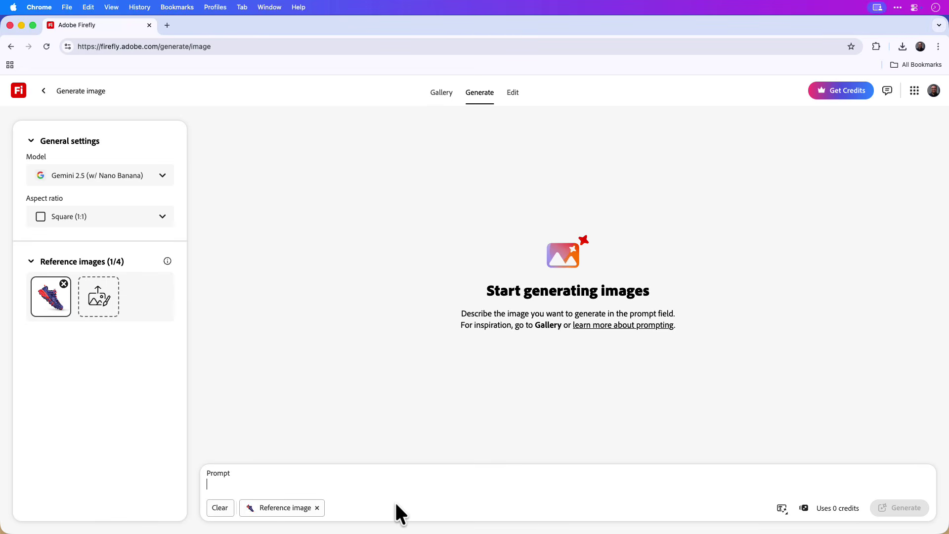
type("Chang")
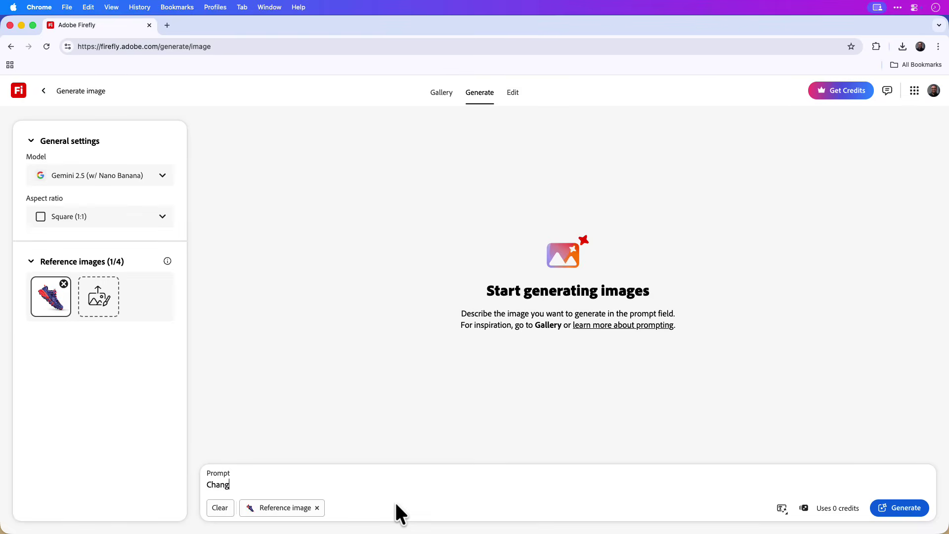
type("e the positi")
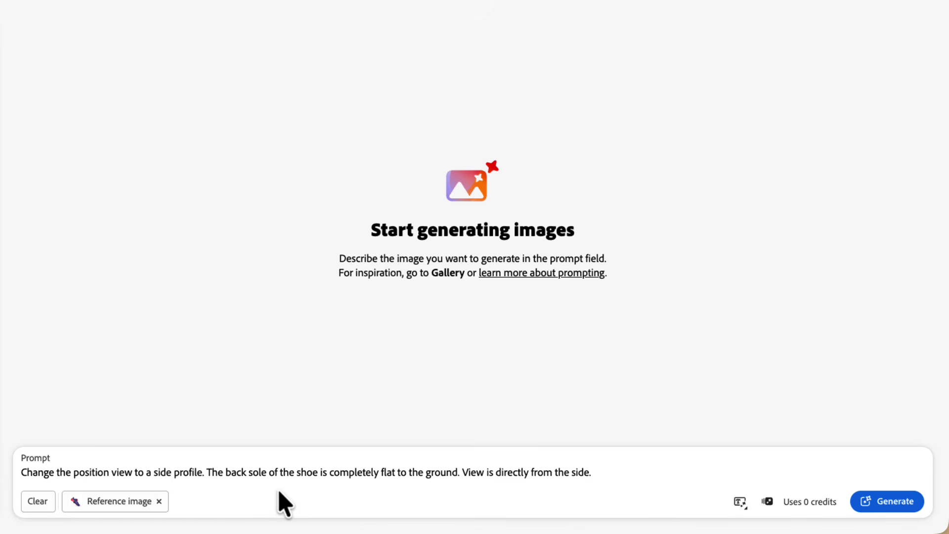
left_click(890, 512)
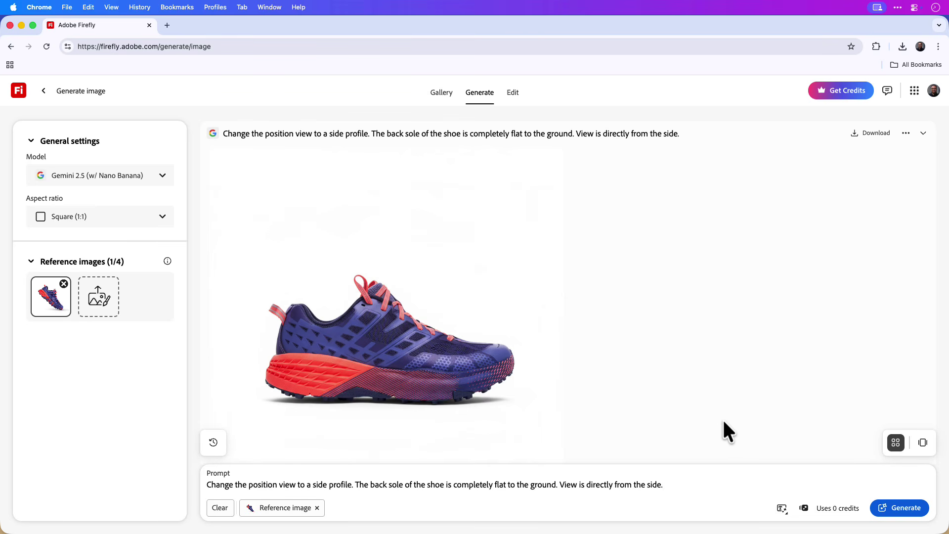
Edit the generated side view with the prompt "Change the position to a side profile of the opposite side of the shoe."
left_click(505, 388)
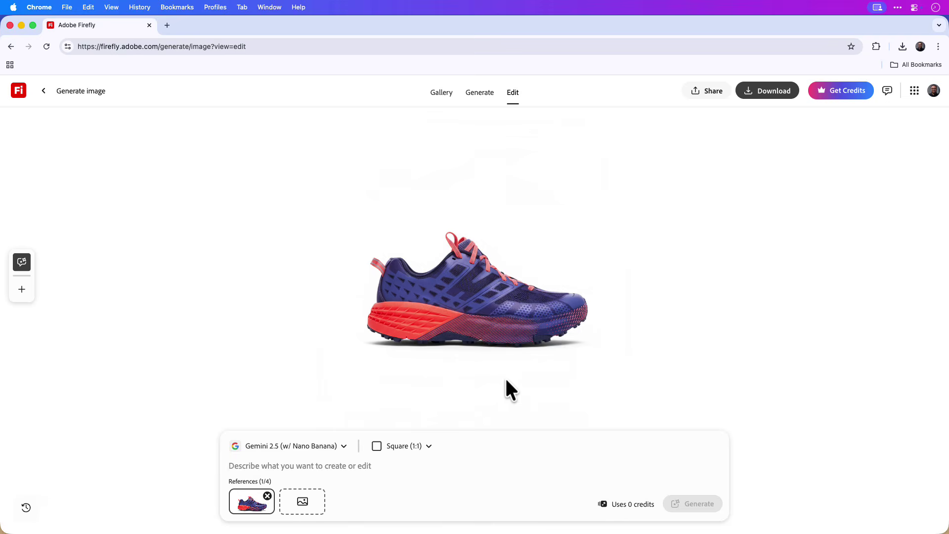
left_click(445, 469)
type("Change the position to a side profile of the opposite side of the shoe.")
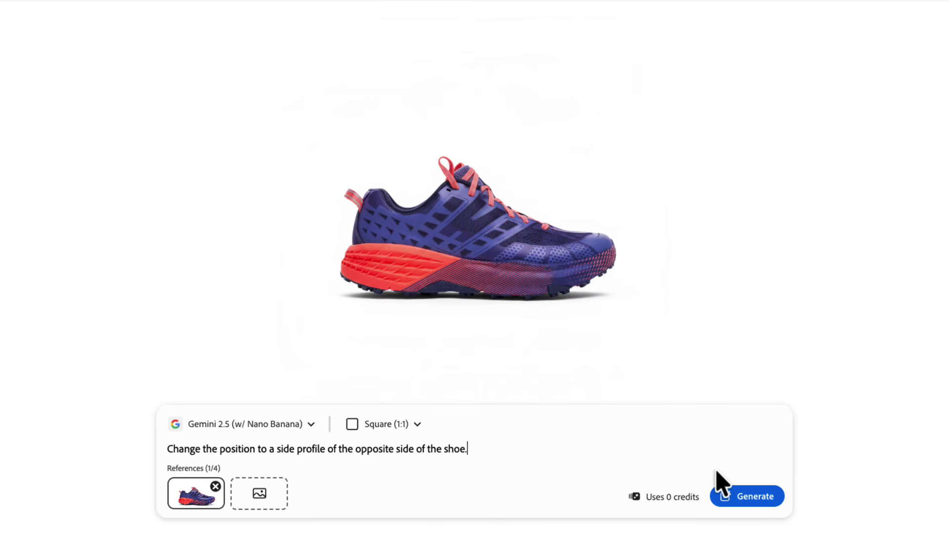
left_click(757, 504)
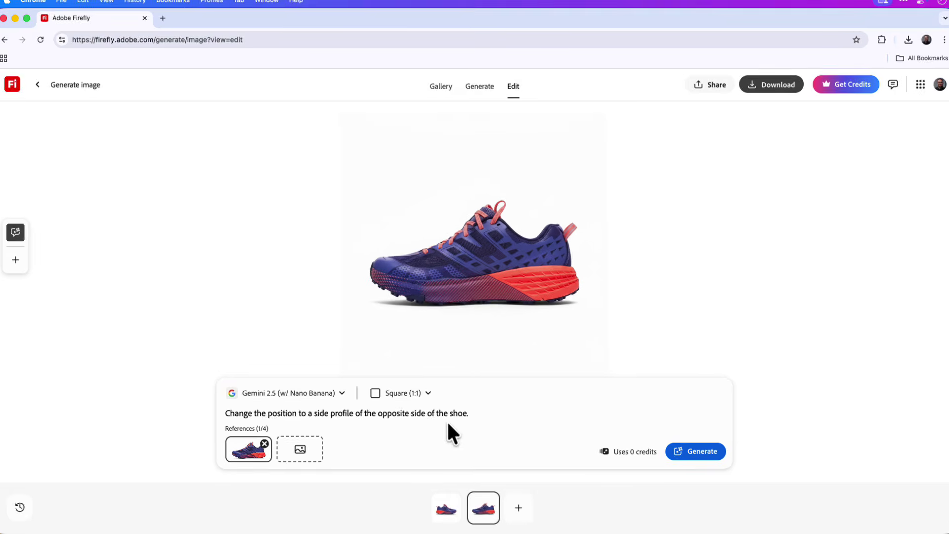
Replace the prompt with "Create a top-down position view of the shoe." and generate the image
triple_click(440, 415)
type("Create a top-down position view")
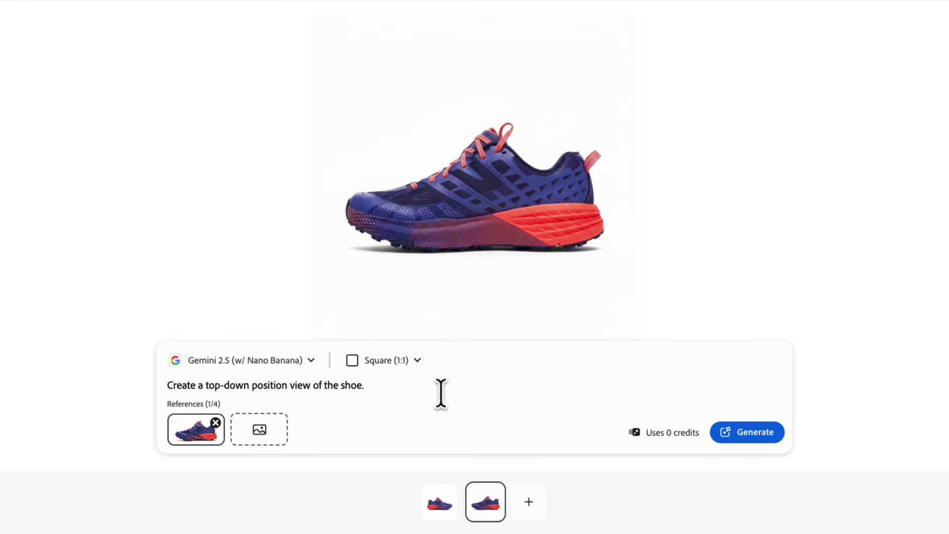
left_click(747, 443)
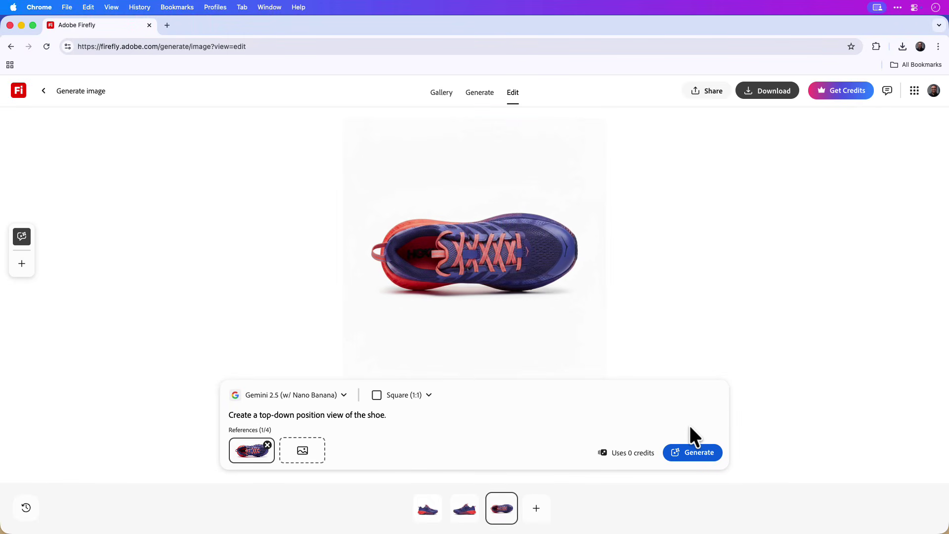
Compare the three generated shoe images: both side profiles and the top-down view
left_click(468, 510)
left_click(427, 510)
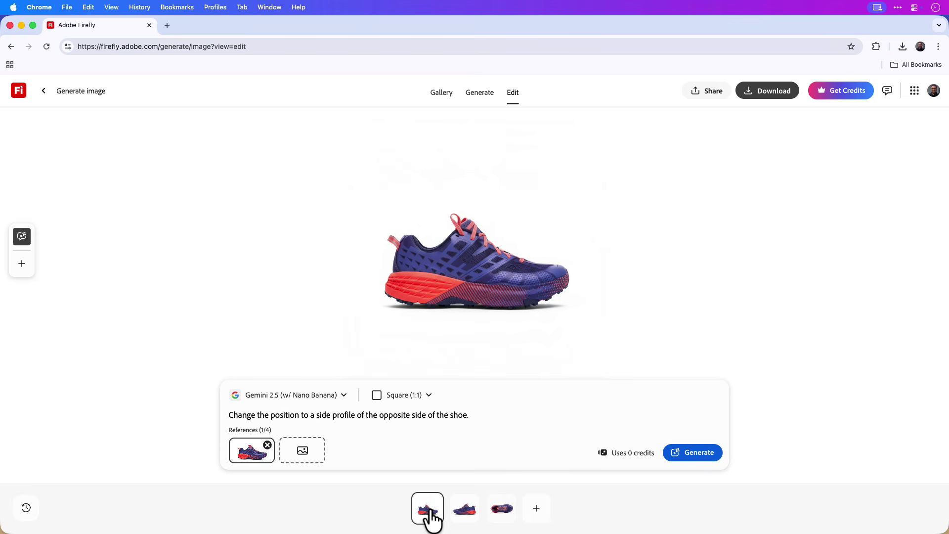
left_click(464, 511)
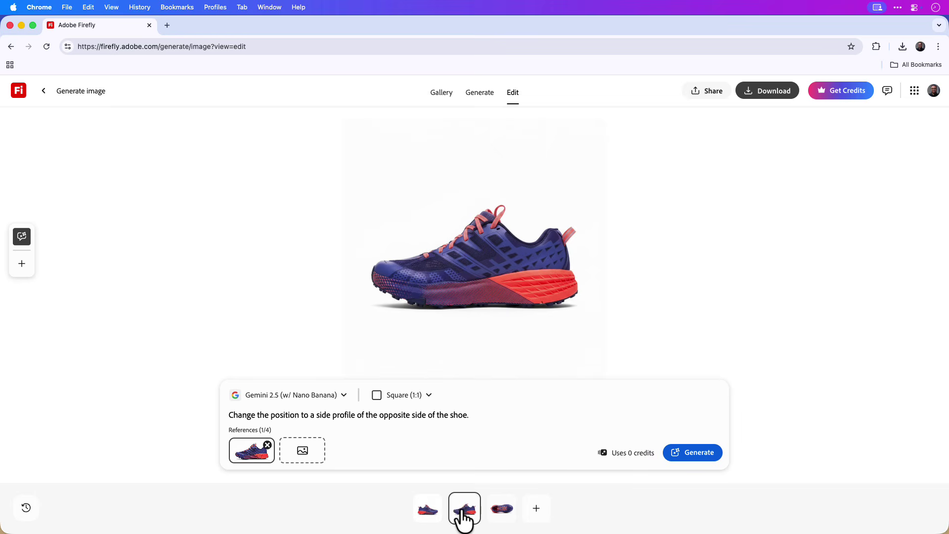
left_click(500, 511)
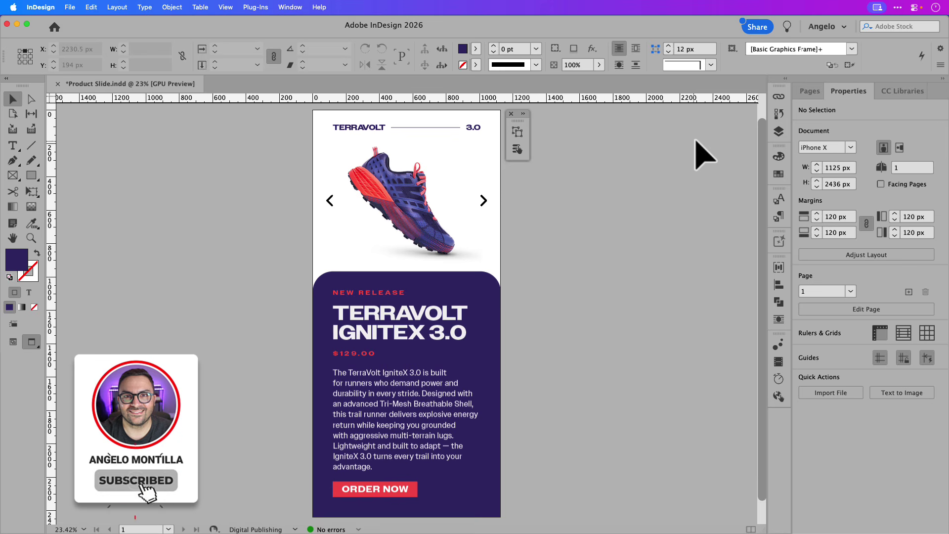
In InDesign, inspect the stacked images in the Shoes layer by hiding the upper ones one at a time and showing them again
left_click(776, 134)
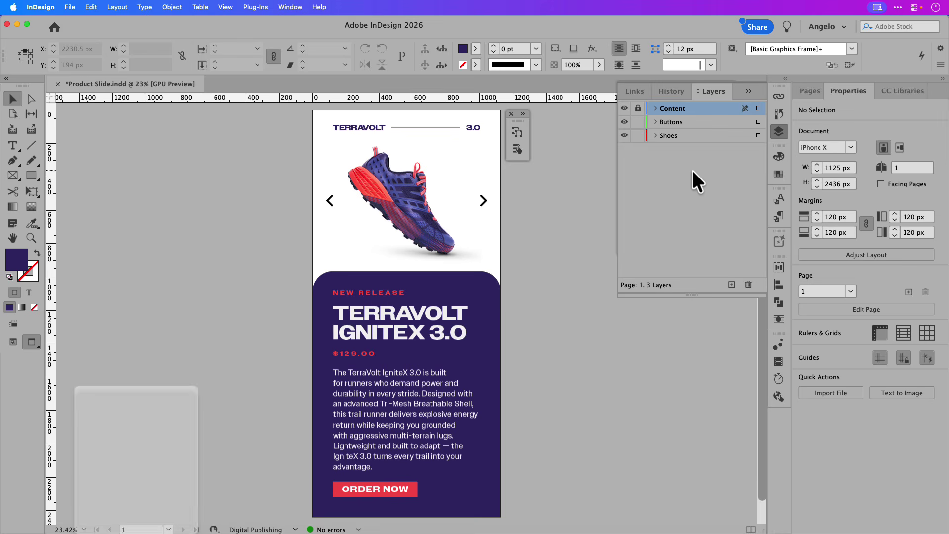
left_click(655, 136)
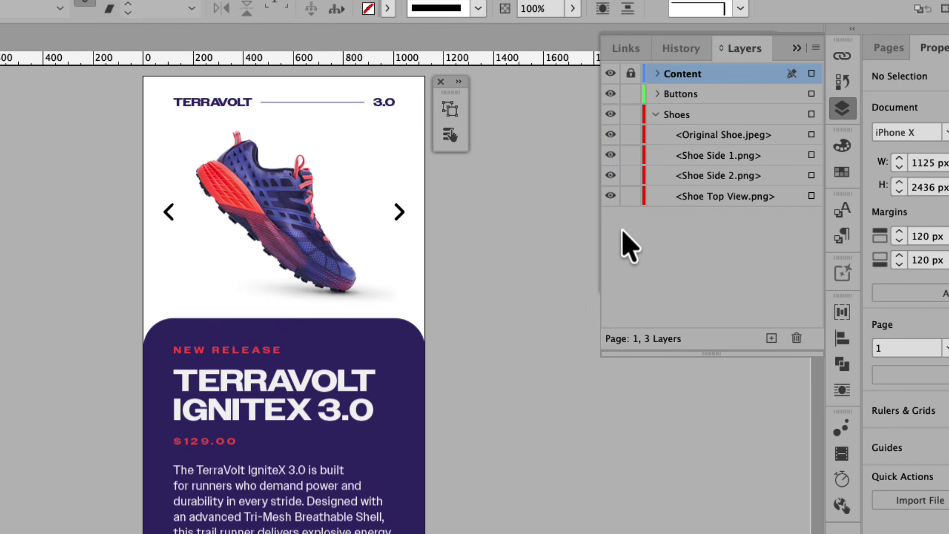
left_click(610, 135)
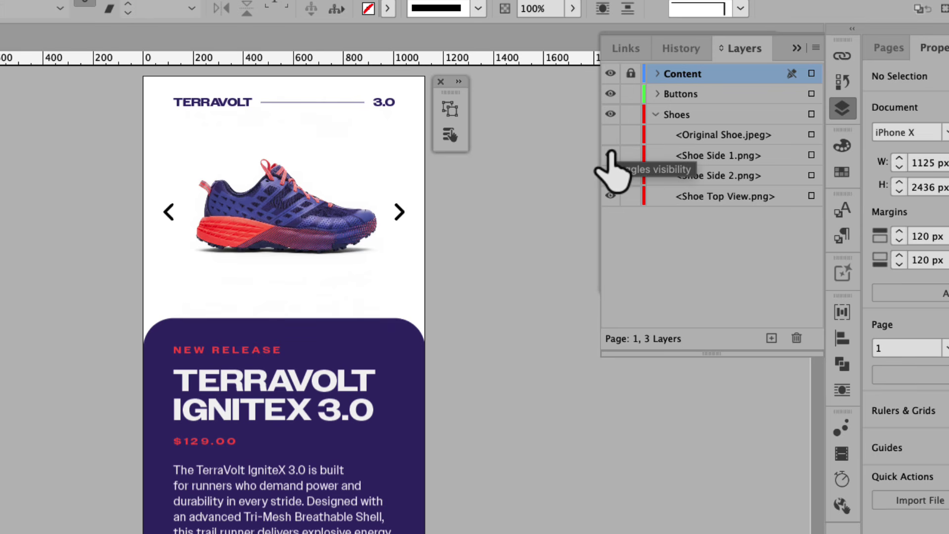
left_click(611, 156)
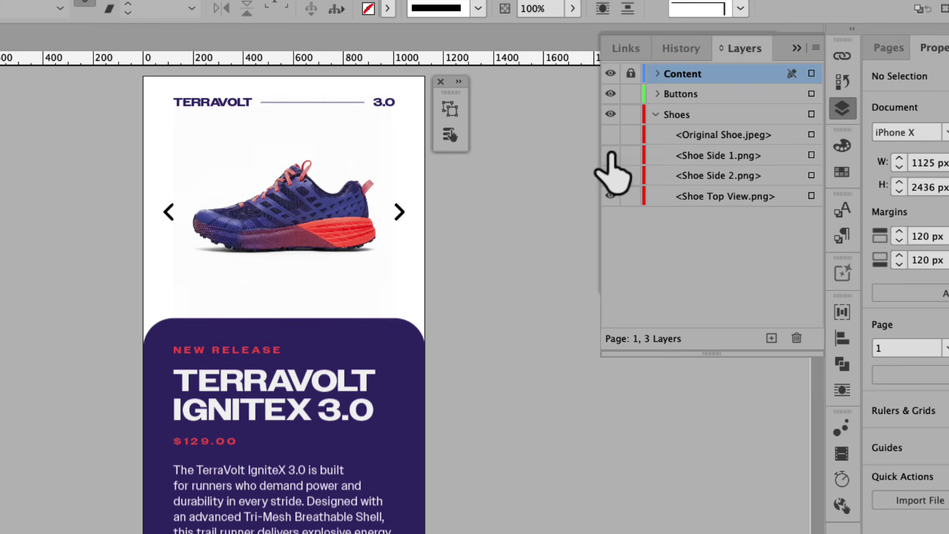
left_click(611, 176)
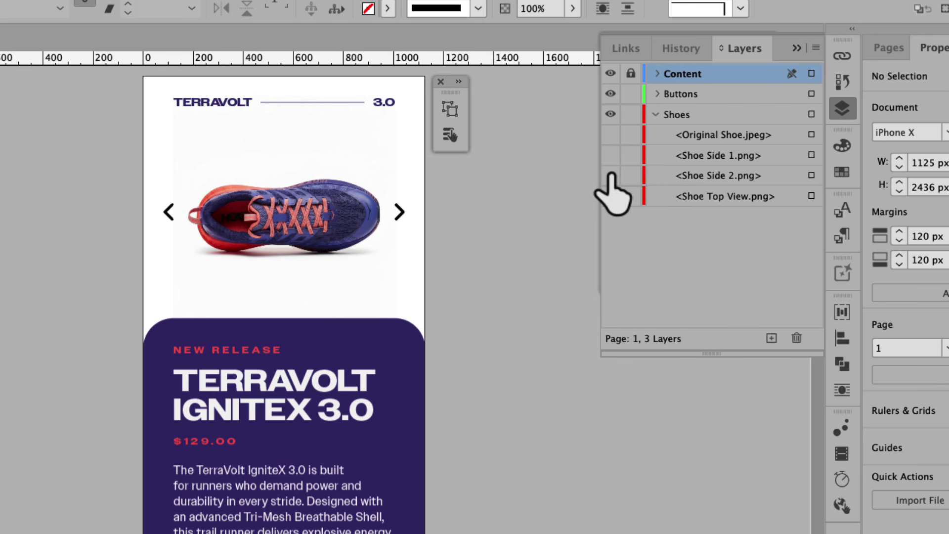
left_click(611, 176)
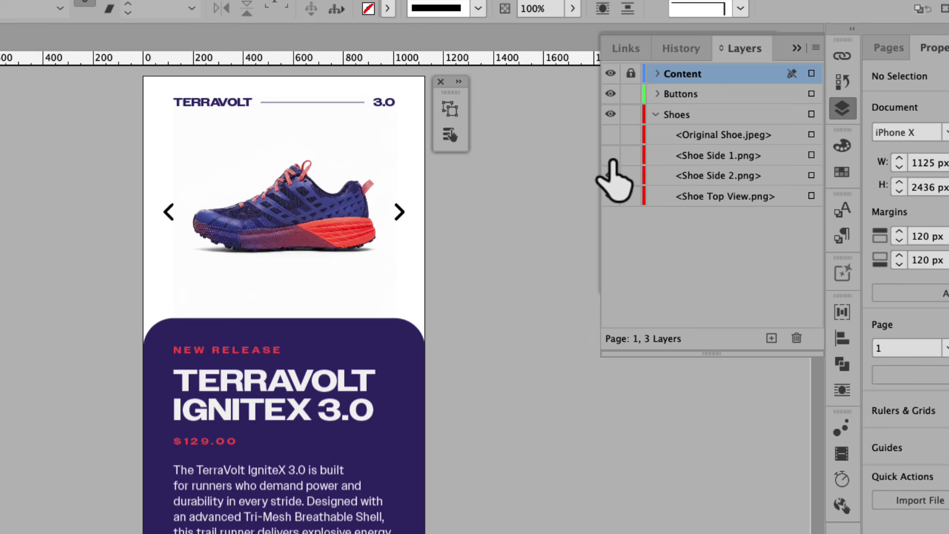
left_click(611, 155)
left_click(612, 135)
left_click(656, 115)
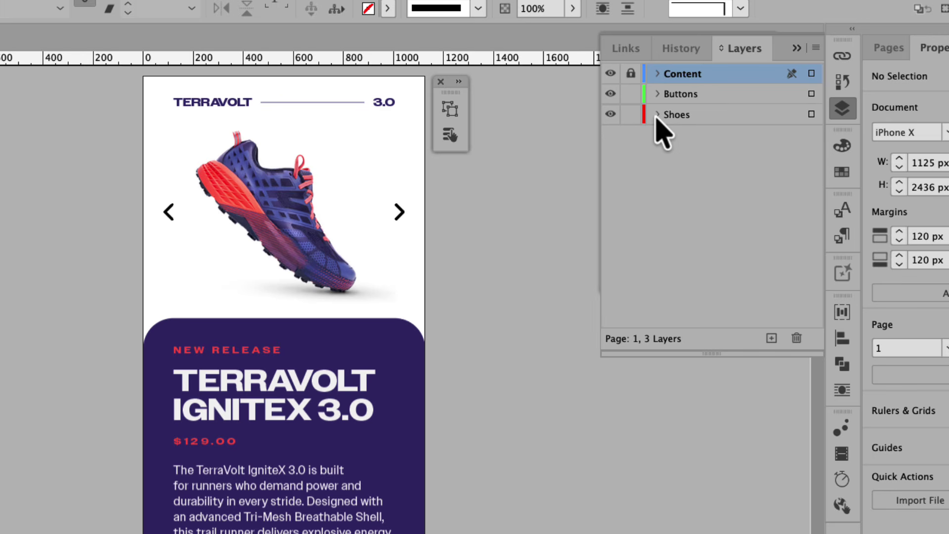
Inspect the Buttons layer by toggling the visibility of Next Button and Previous Button, leaving both shown, and close the layer list
left_click(657, 94)
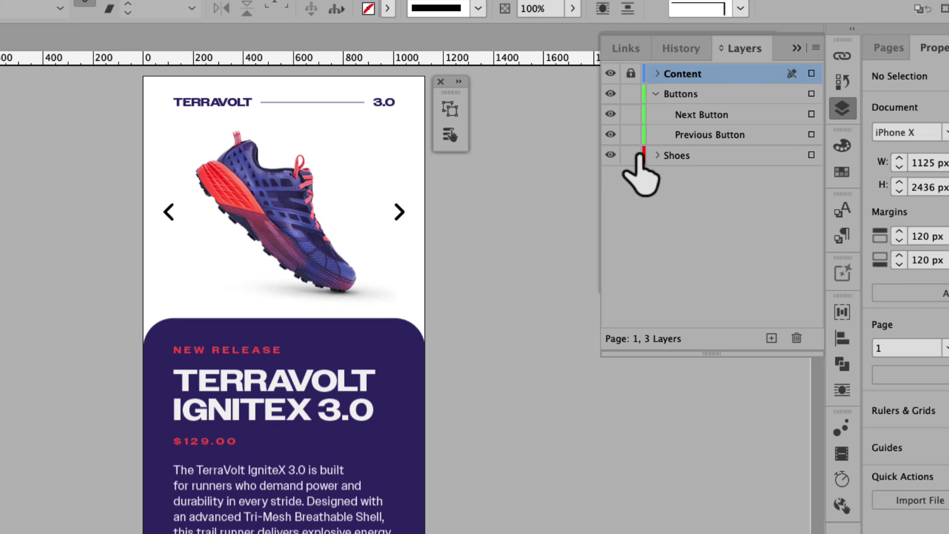
left_click(611, 114)
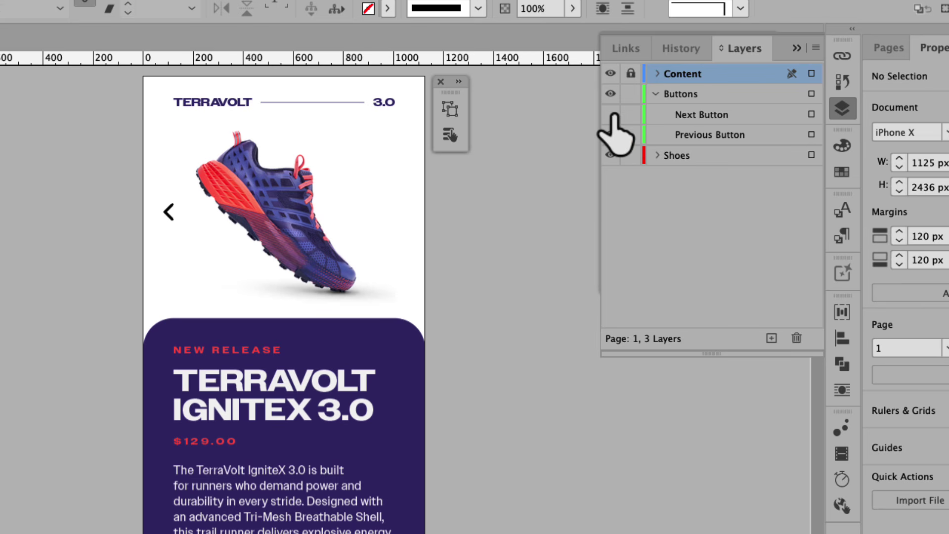
left_click(611, 114)
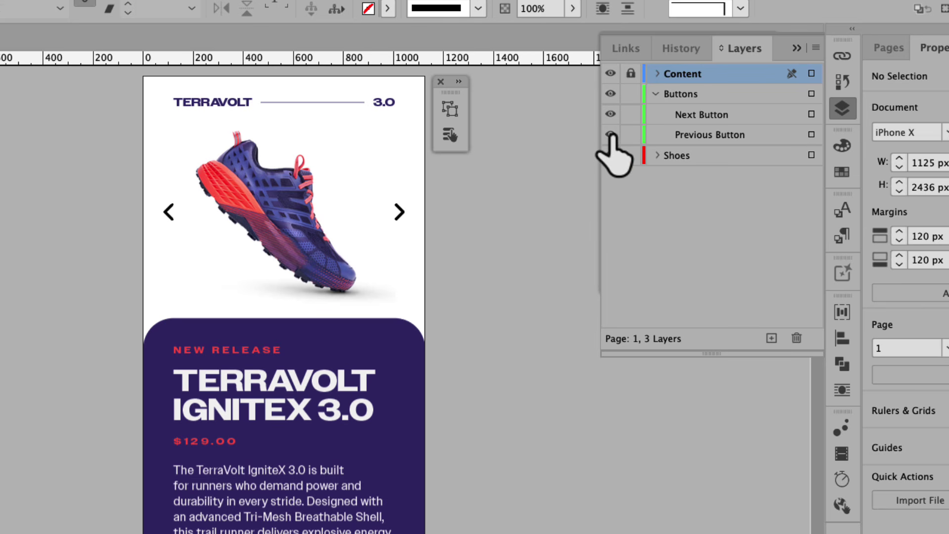
left_click(612, 136)
left_click(656, 93)
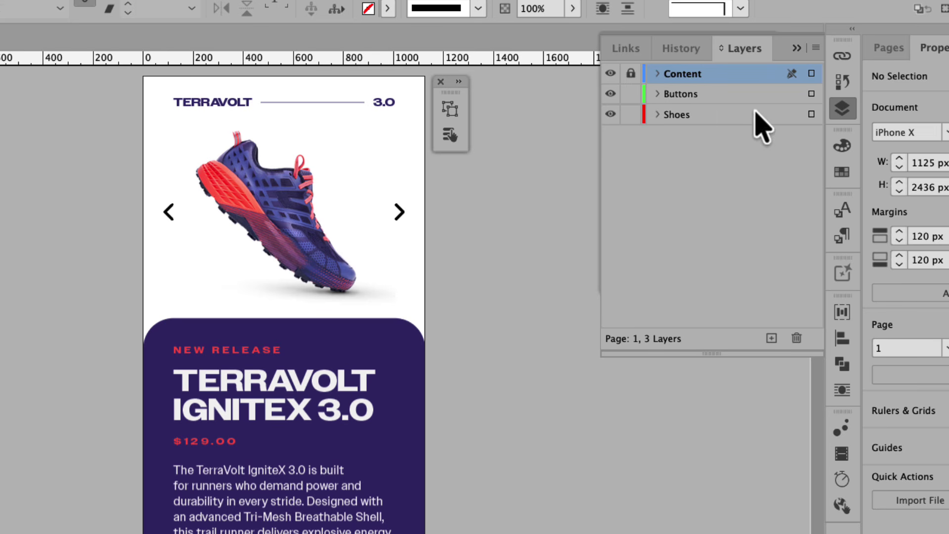
left_click(796, 48)
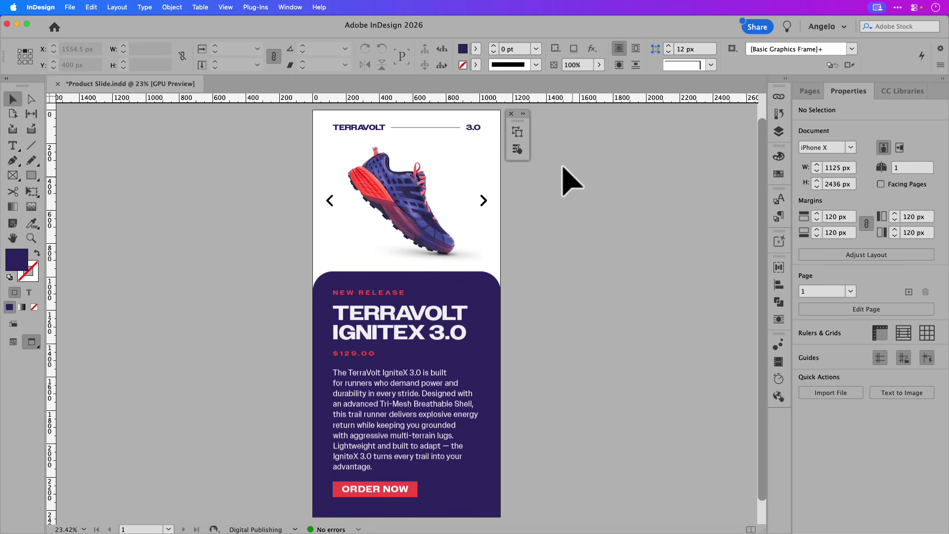
Show the Object States options, select the stacked shoe images and convert them into one multi-state object
left_click(517, 132)
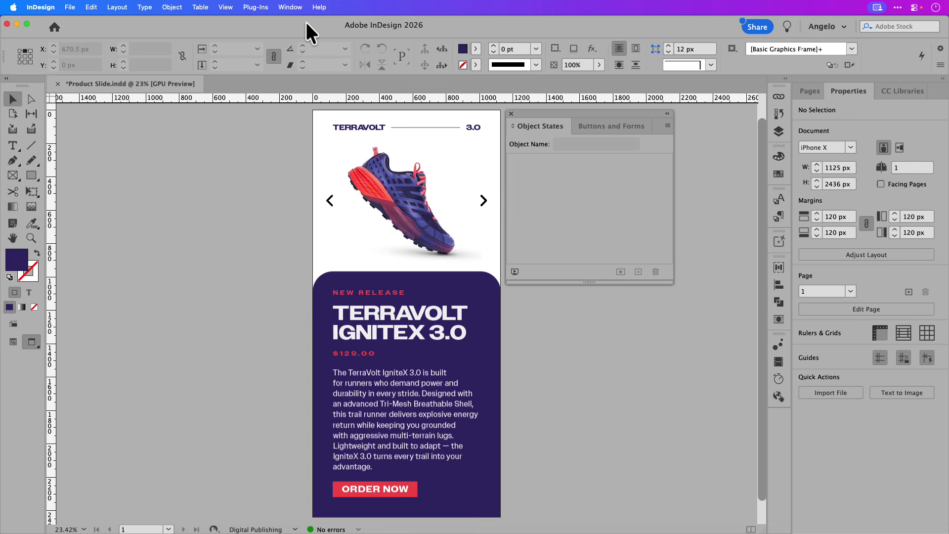
left_click(296, 10)
mouse_move(312, 184)
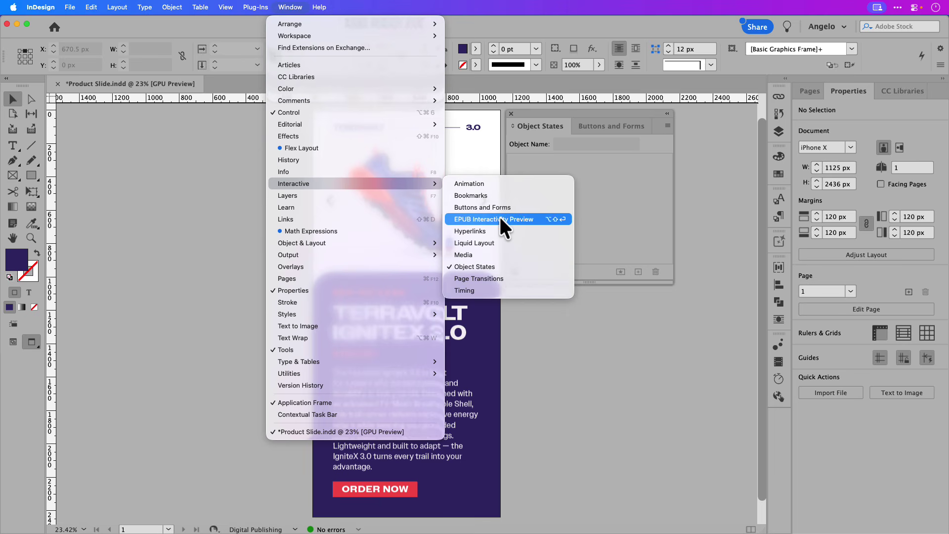
left_click(535, 205)
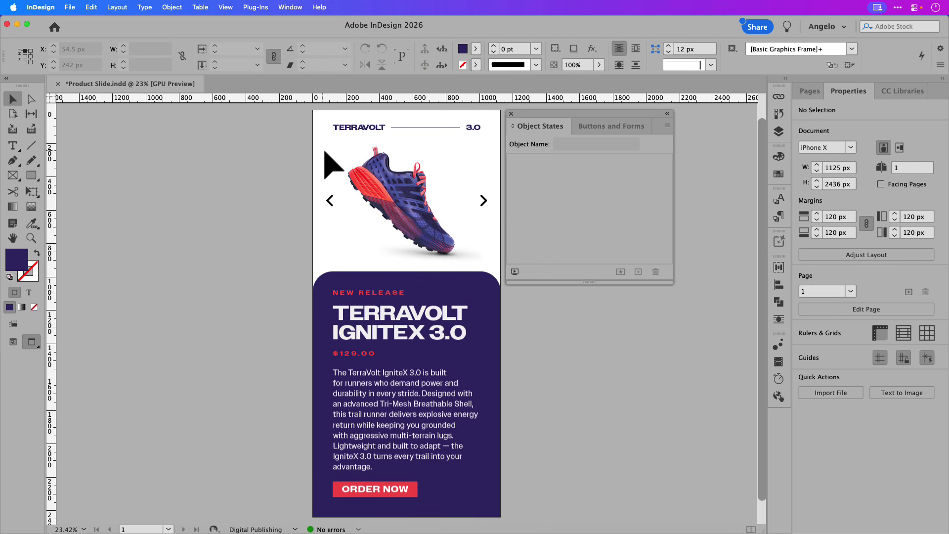
left_click(377, 163)
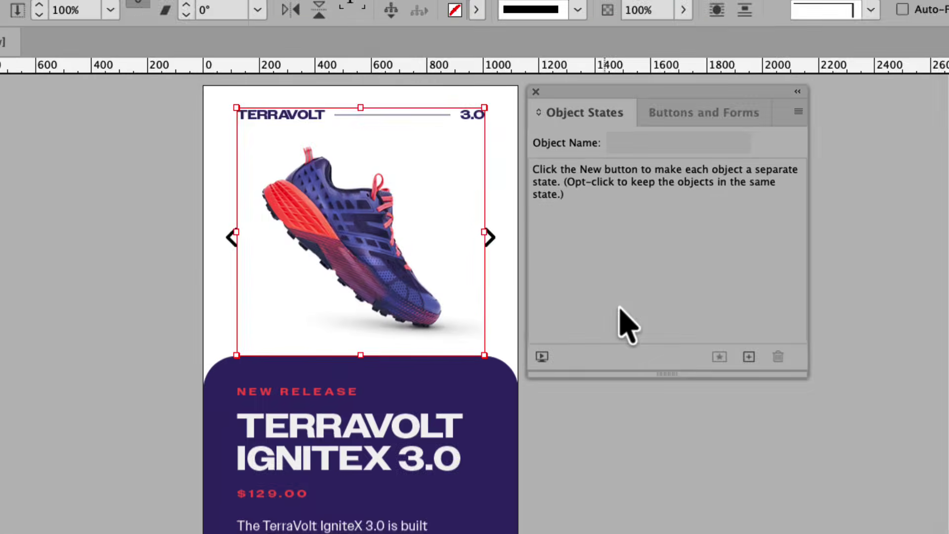
left_click(638, 271)
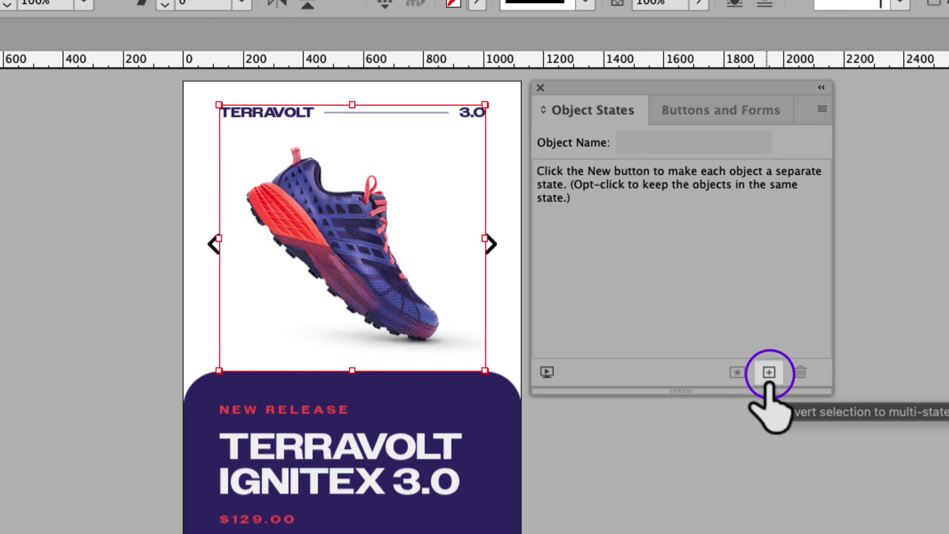
left_click(768, 373)
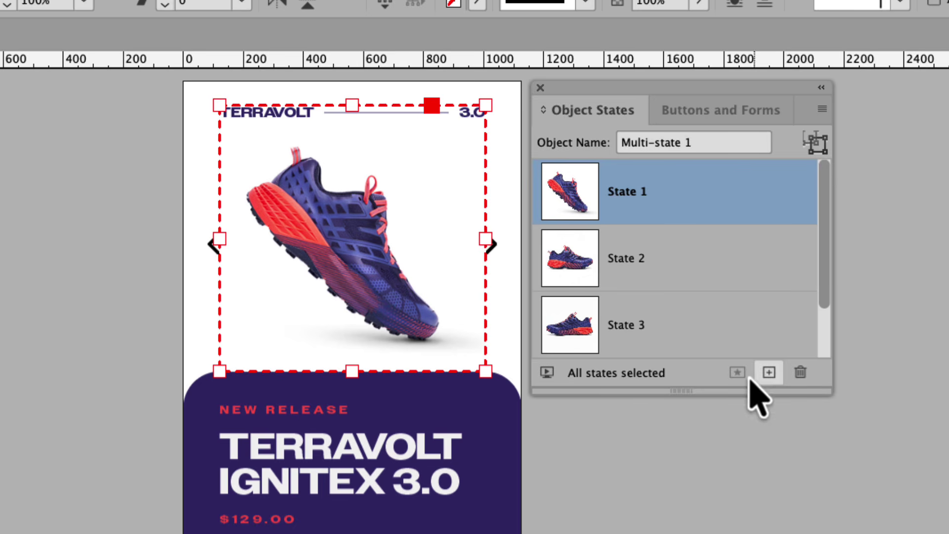
Enlarge the object states list and preview States 2, 3 and 4, returning to State 1
left_click_drag(692, 393, 684, 462)
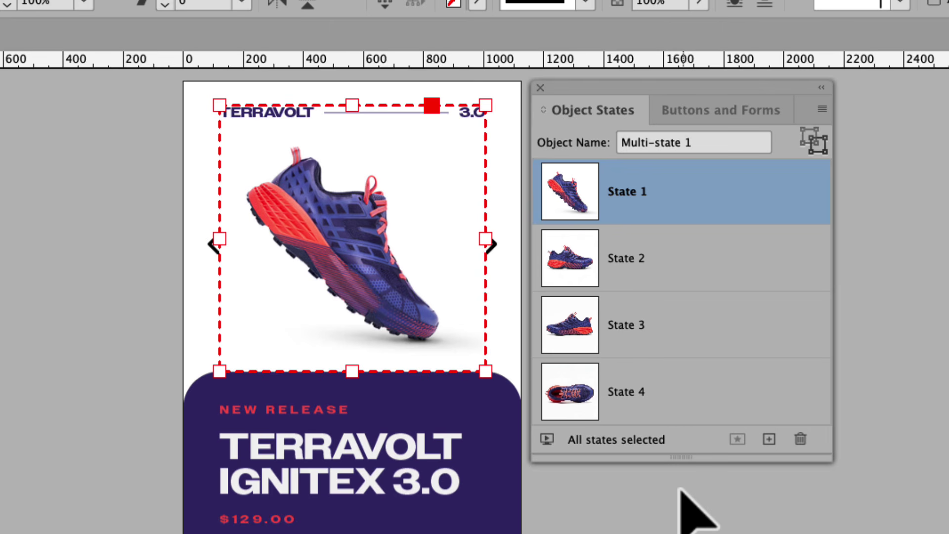
left_click(634, 269)
left_click(635, 326)
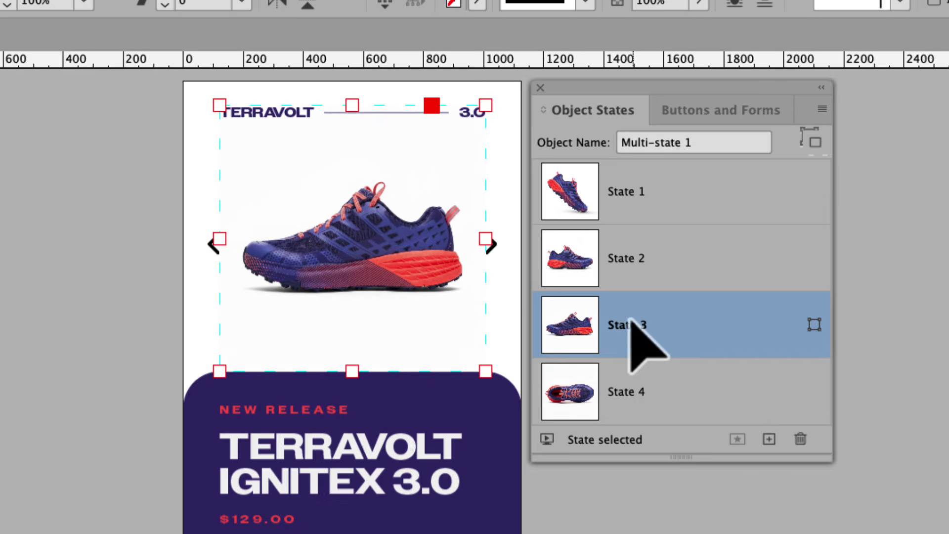
left_click(634, 392)
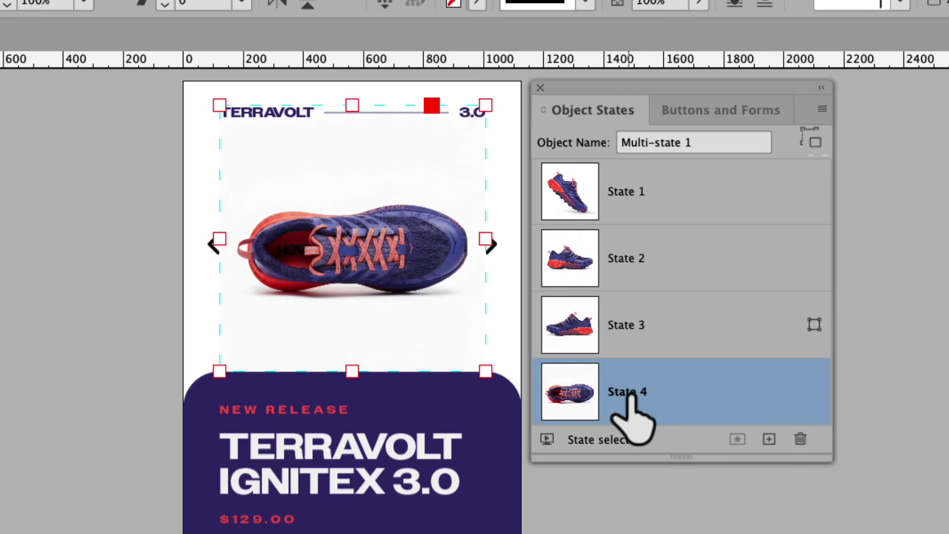
left_click(632, 202)
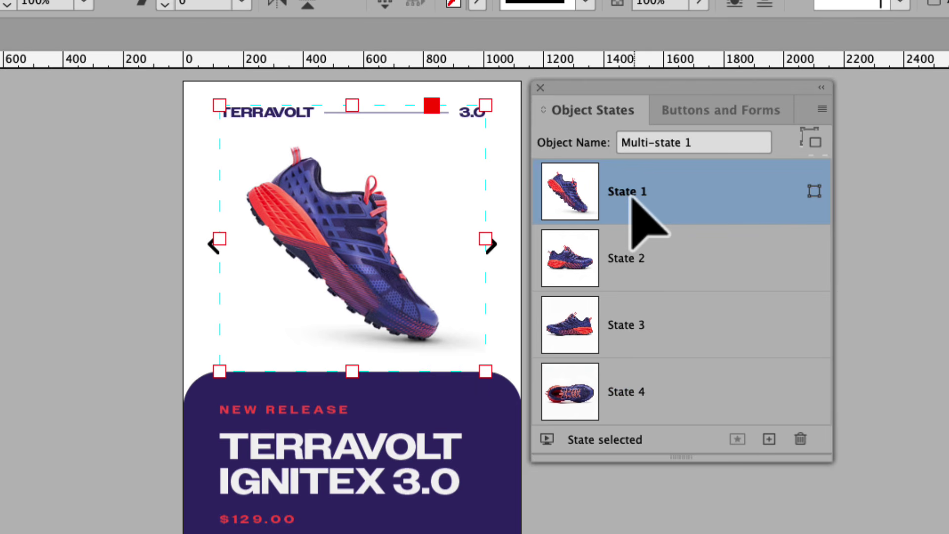
Rename the multi-state object "Shoe Collection"
left_click(704, 144)
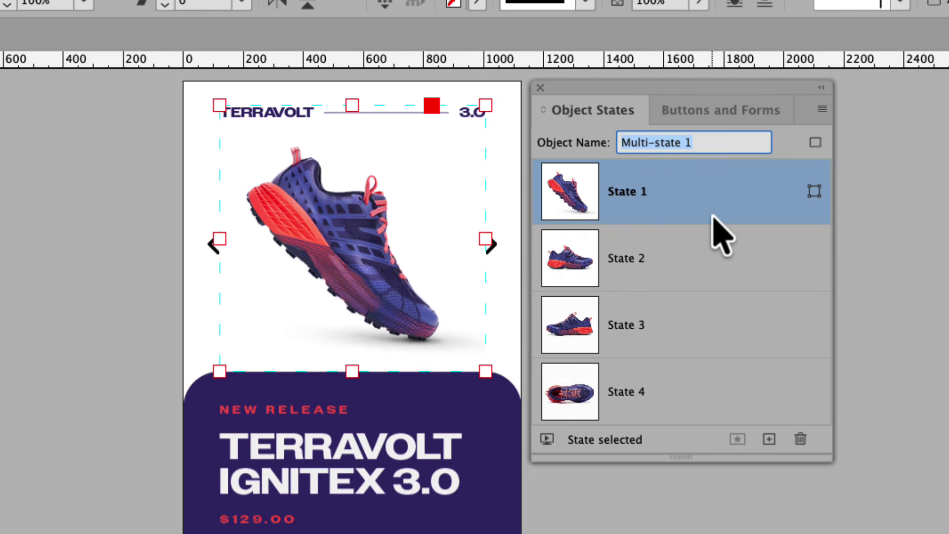
type("Shoe C")
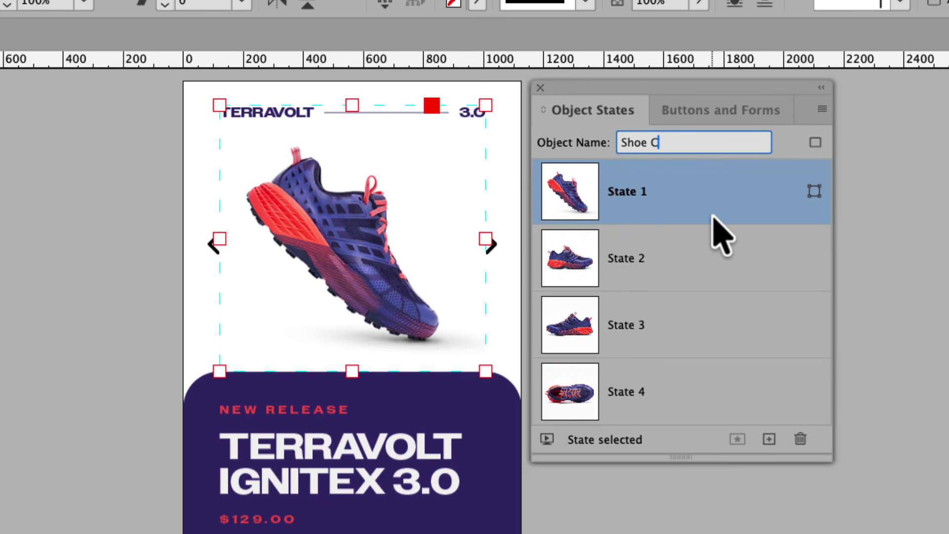
type("ollection")
key("Return")
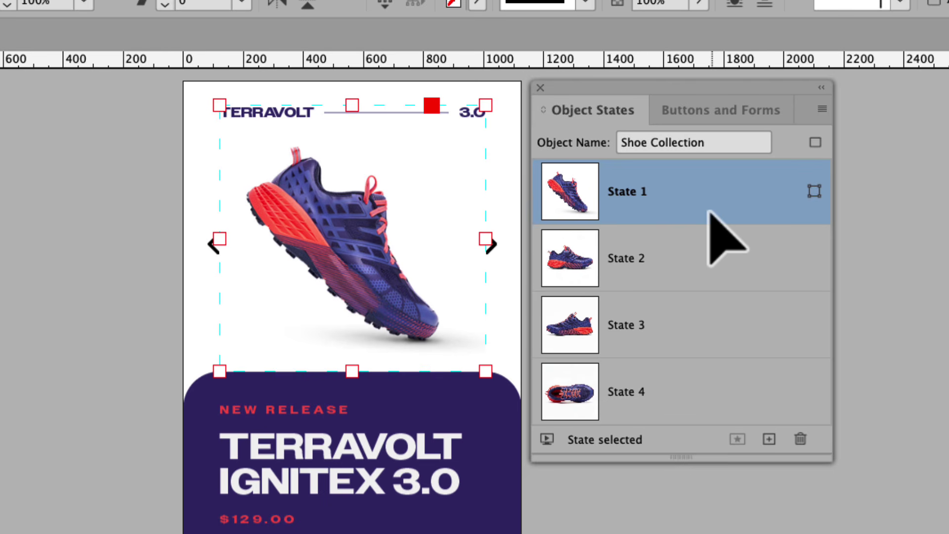
Convert the right arrow beside the shoe into a button named "Next Btn"
left_click(751, 120)
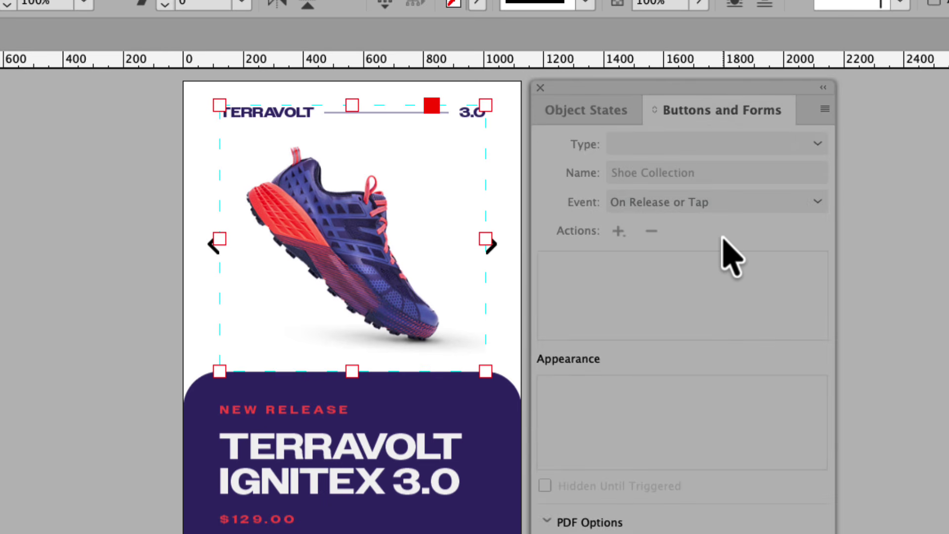
left_click(511, 271)
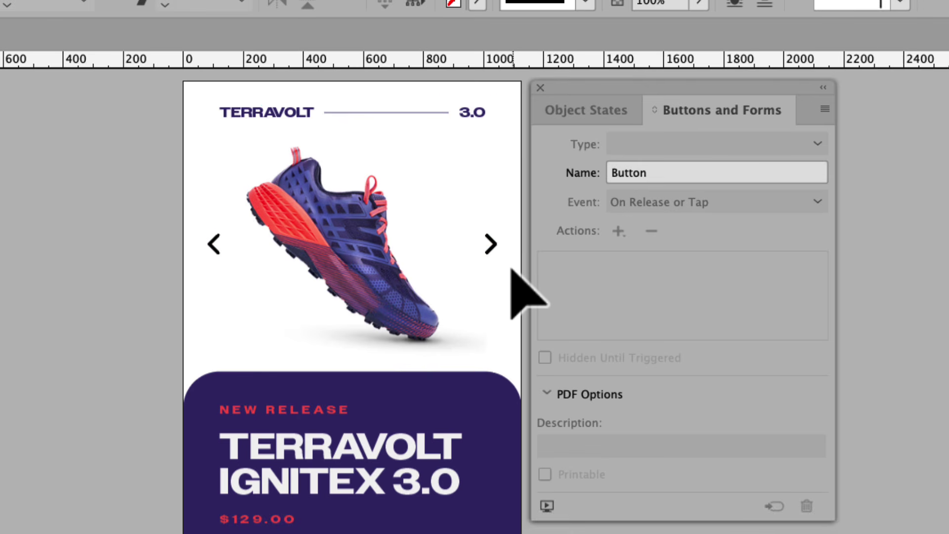
left_click(492, 244)
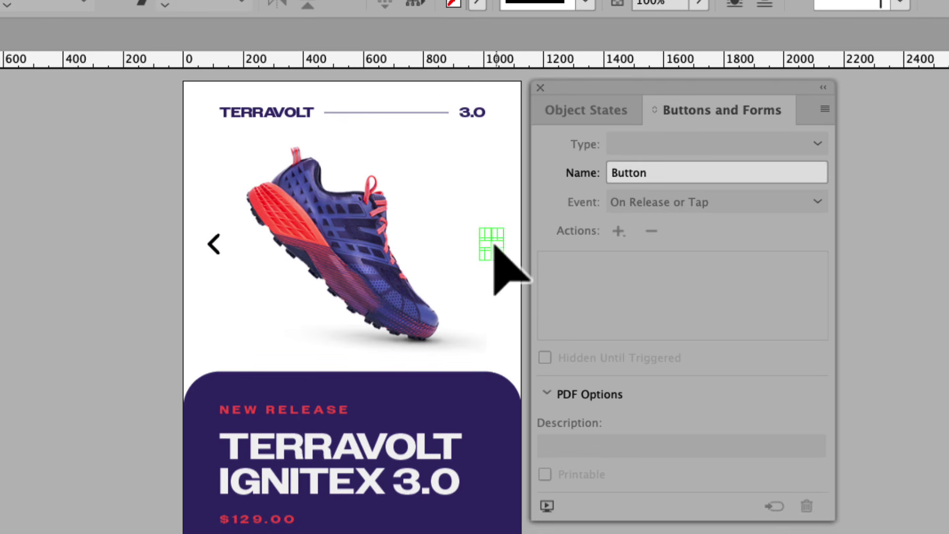
left_click(772, 144)
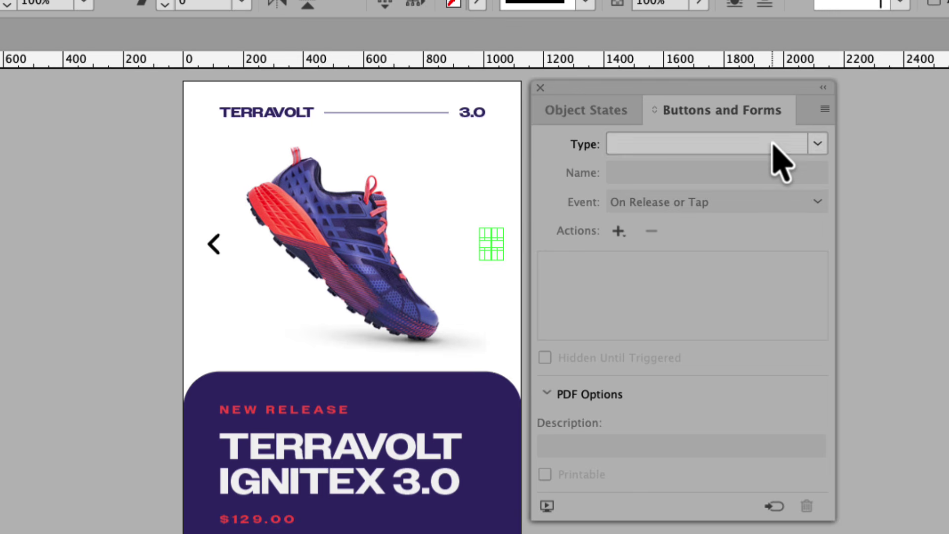
left_click(749, 168)
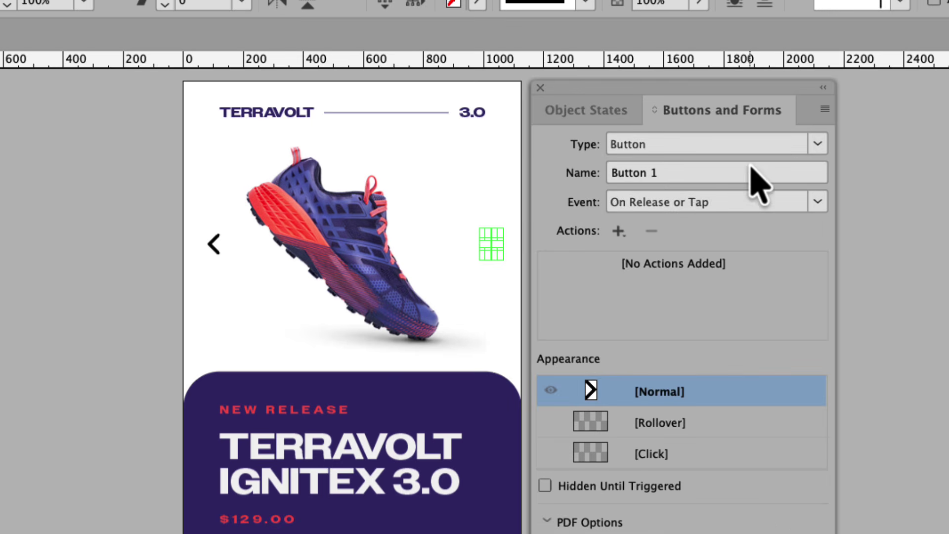
left_click(680, 174)
type("Next Btn")
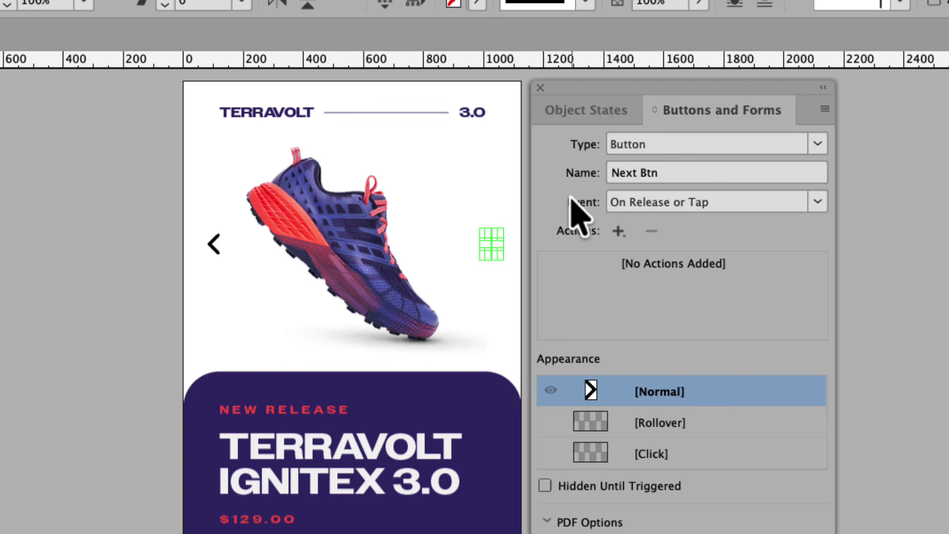
Add a Go To Next State action to Next Btn with Shoe Collection as its object
left_click(617, 231)
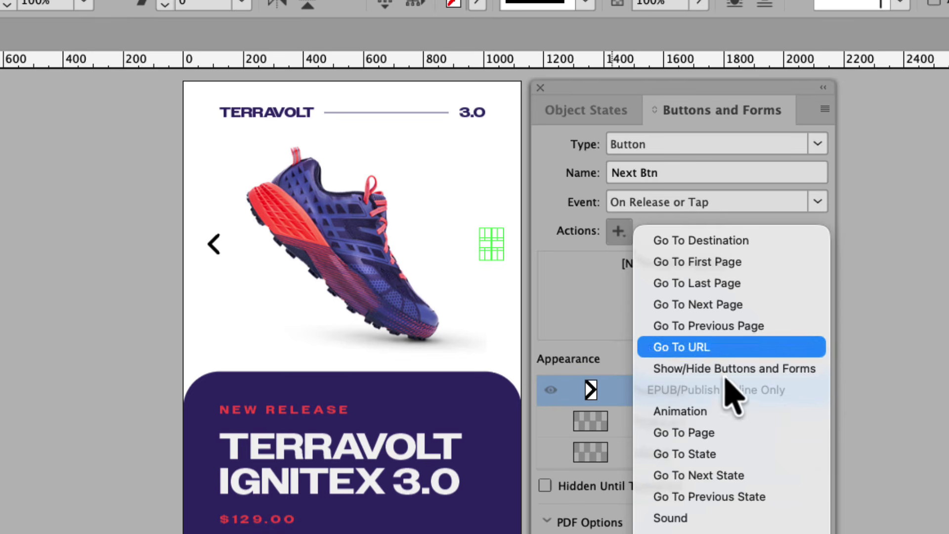
left_click(757, 476)
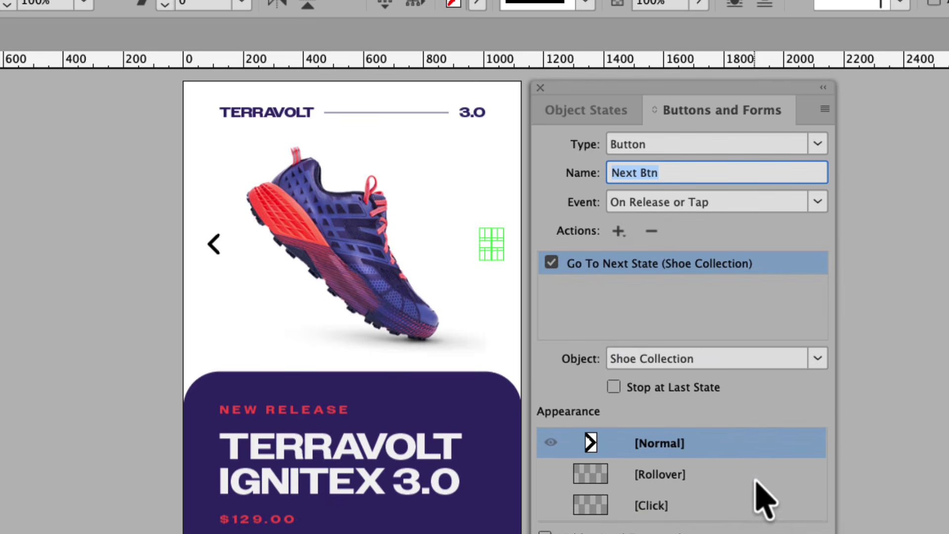
left_click(741, 367)
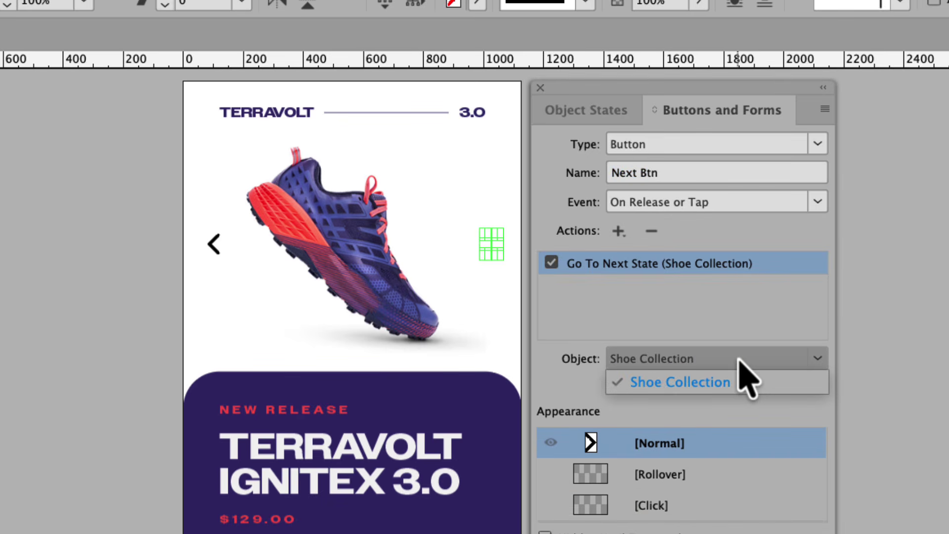
left_click(737, 402)
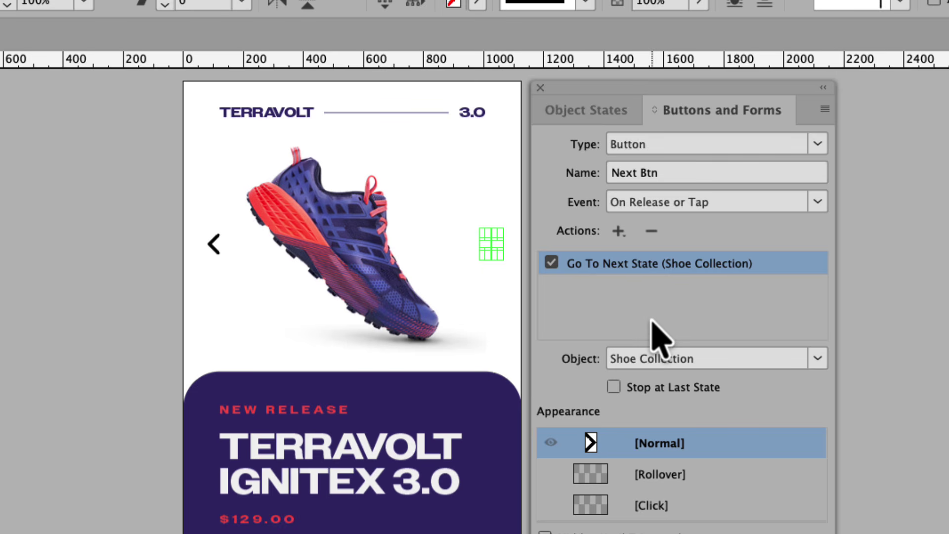
Convert the left arrow beside the shoe into a button named "Previous Btn" and give it a Go To Previous State action
left_click(214, 248)
left_click(749, 144)
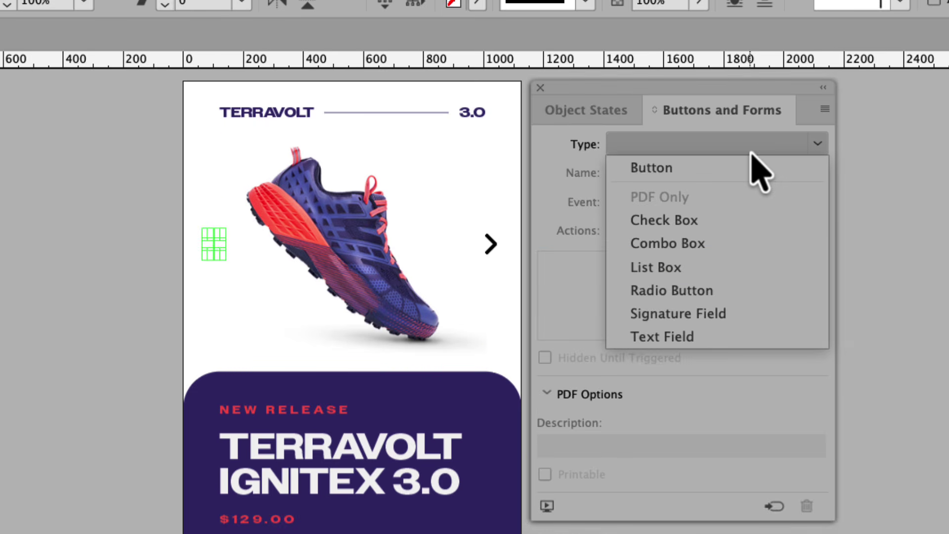
left_click(750, 163)
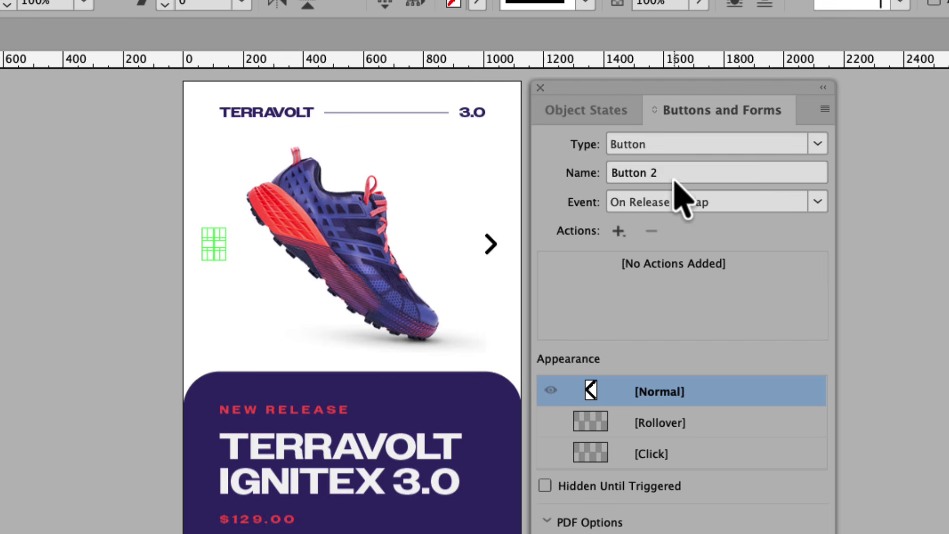
type("Previous Btn")
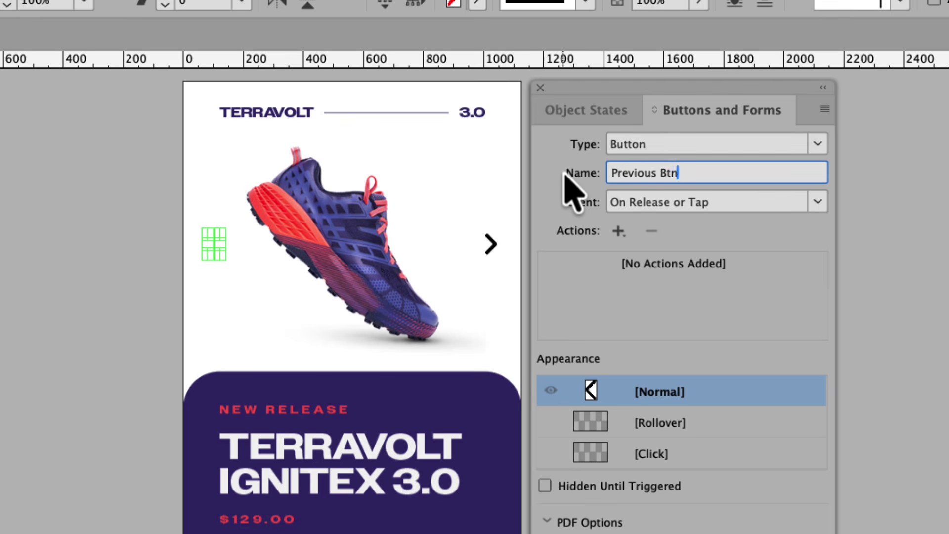
key("Return")
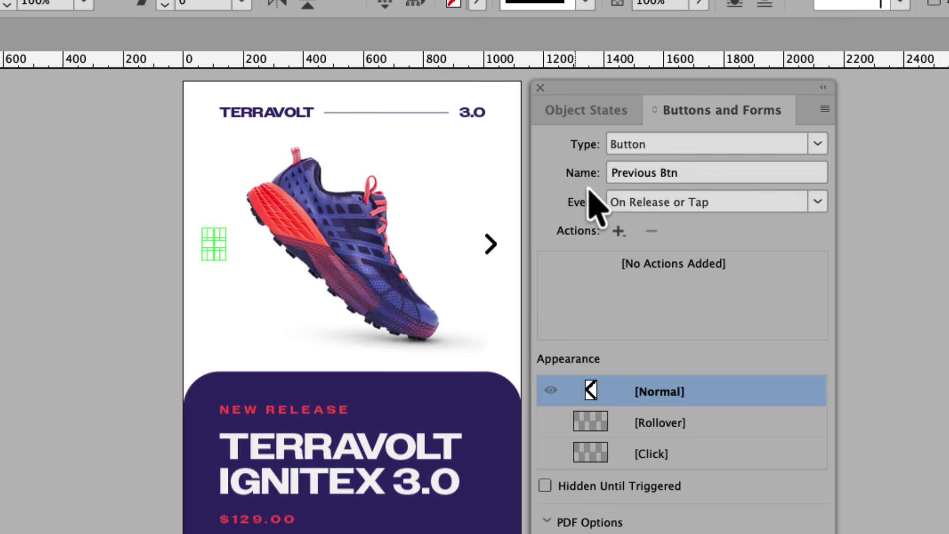
left_click(617, 231)
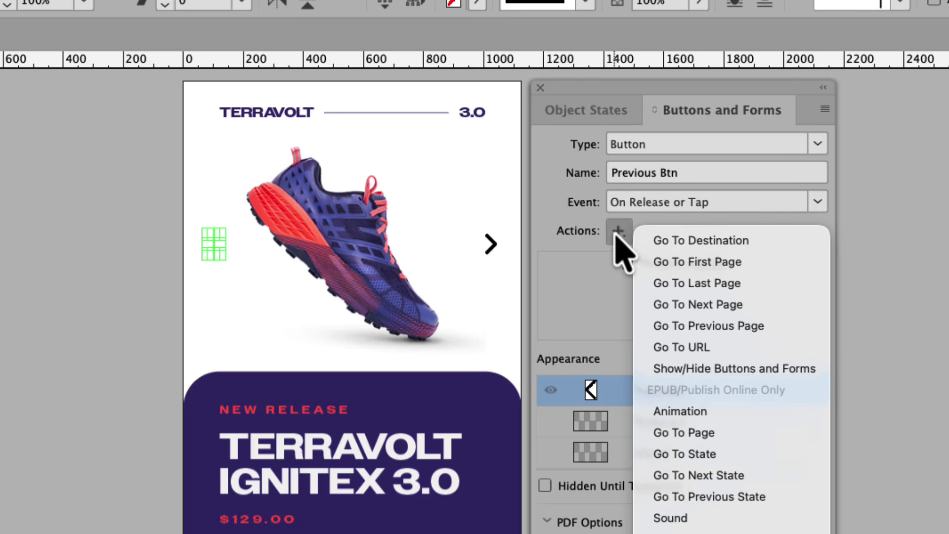
left_click(783, 498)
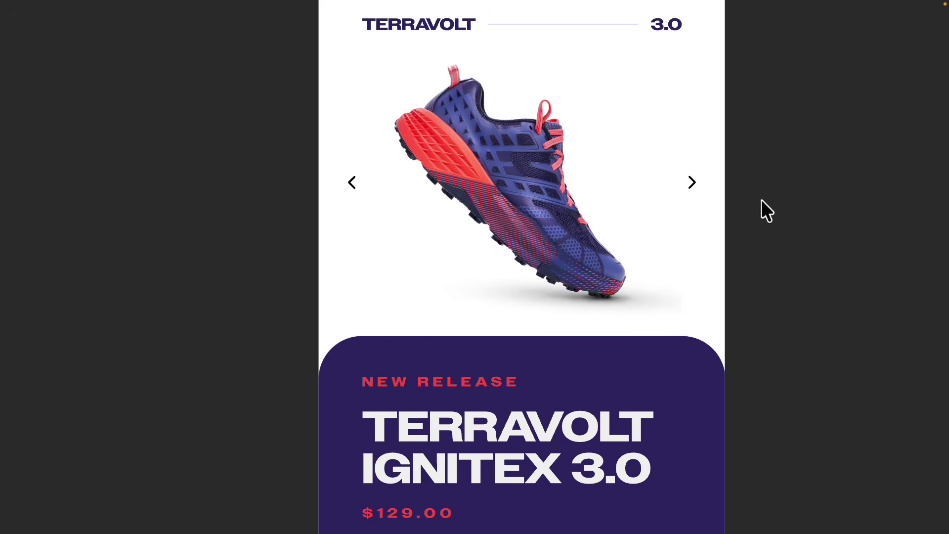
Test the slideshow in the full-screen view by cycling forward and backward through the shoe images with both arrows
left_click(692, 190)
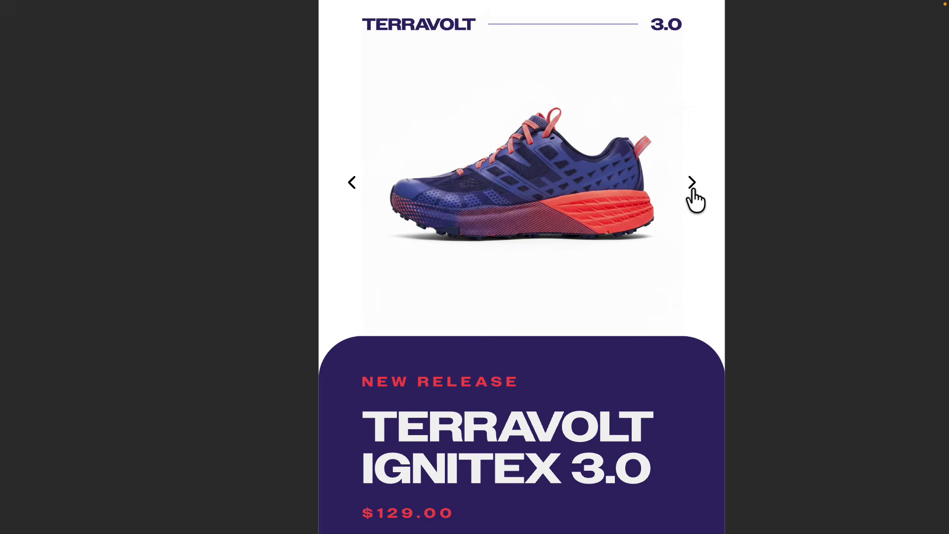
left_click(692, 189)
left_click(692, 190)
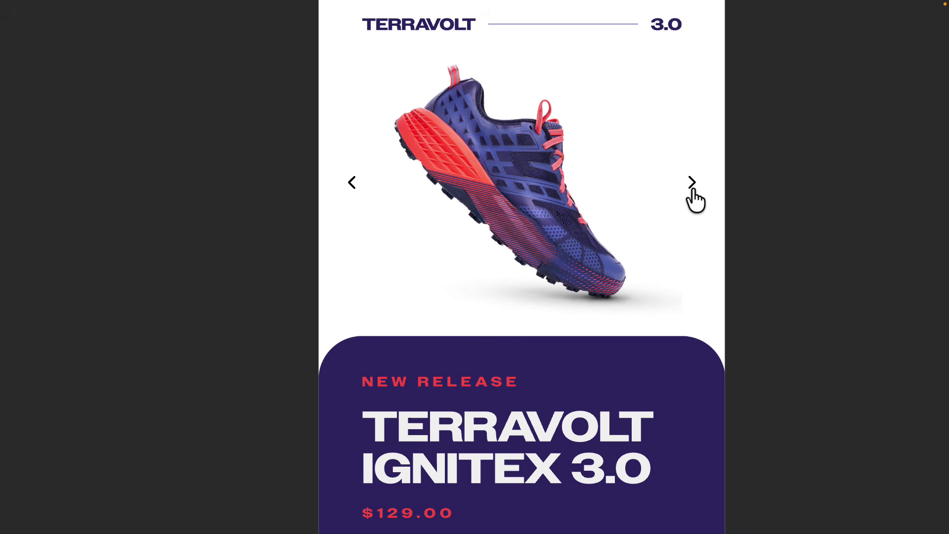
left_click(352, 181)
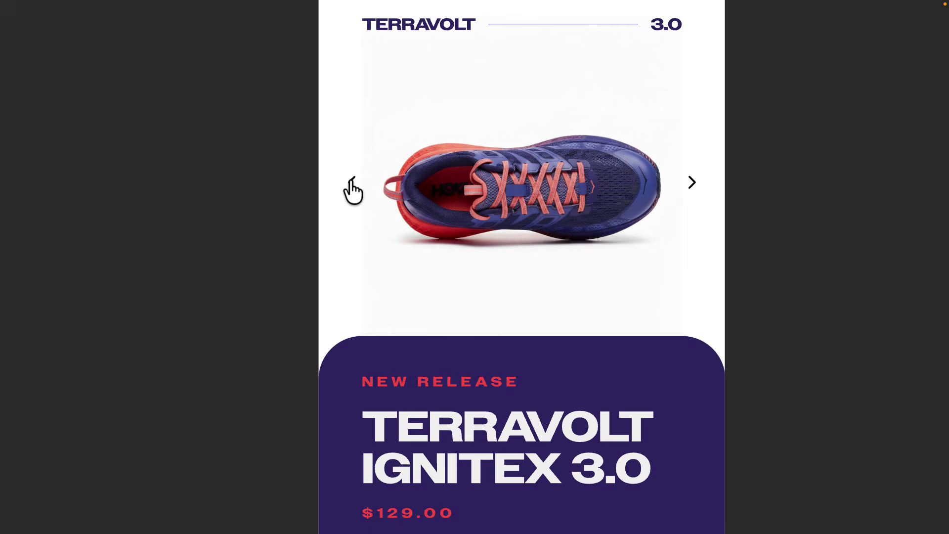
left_click(352, 181)
left_click(352, 181)
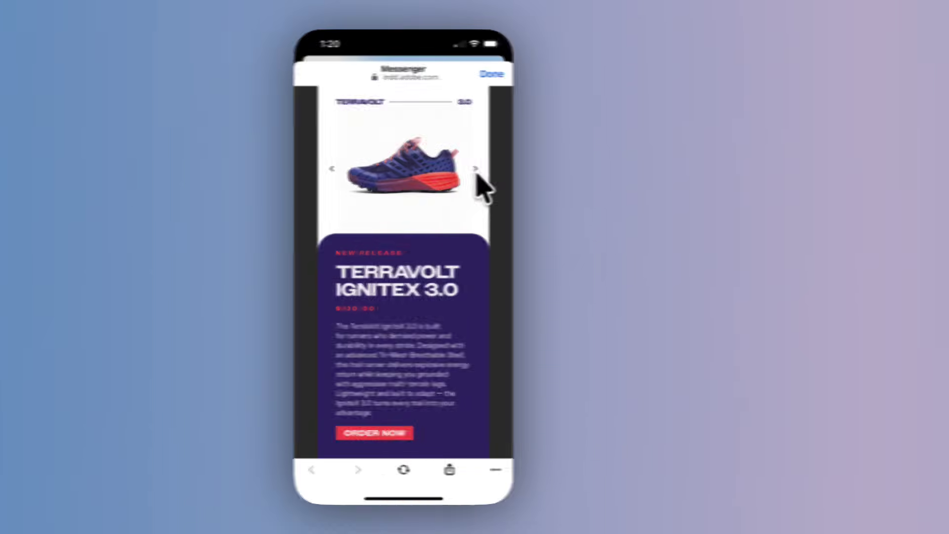
Test the published slideshow on the phone by stepping forward and back through the shoe views
left_click(470, 170)
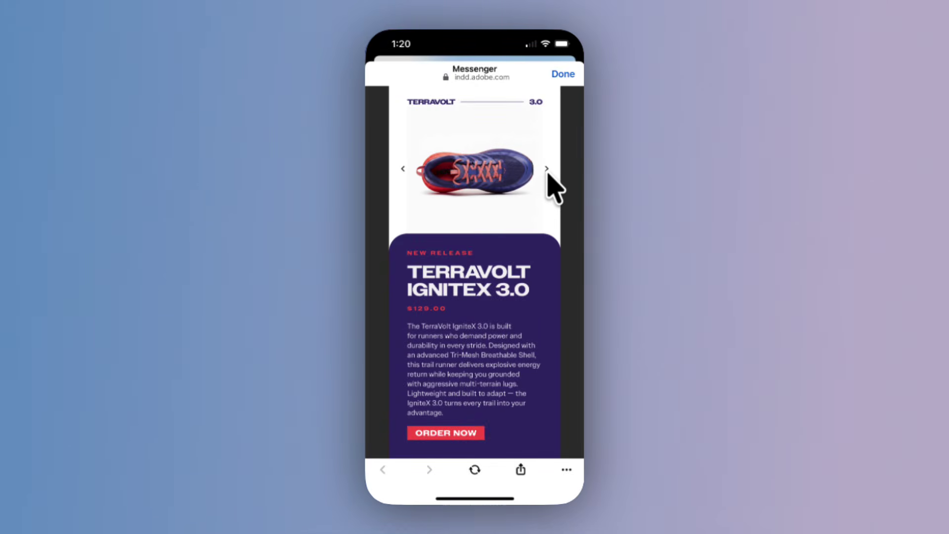
left_click(547, 173)
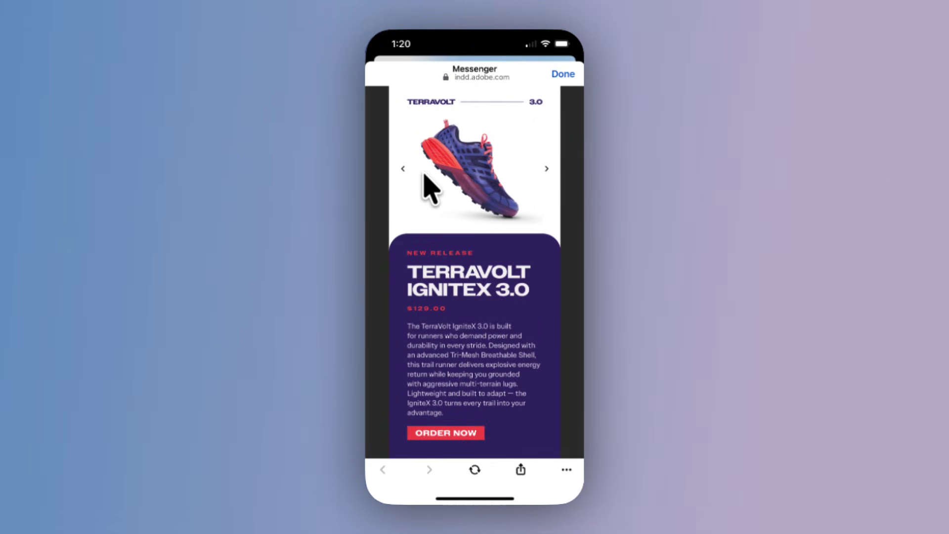
left_click(403, 169)
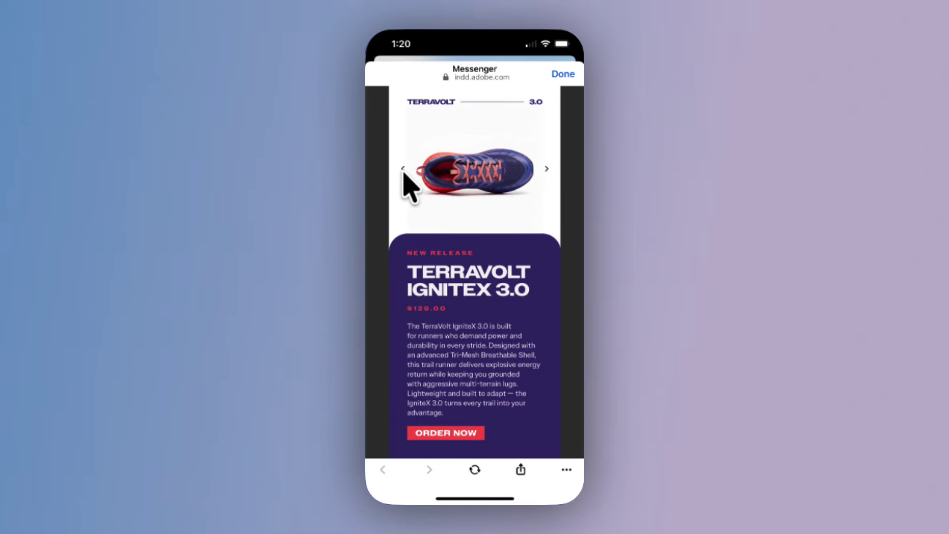
left_click(403, 169)
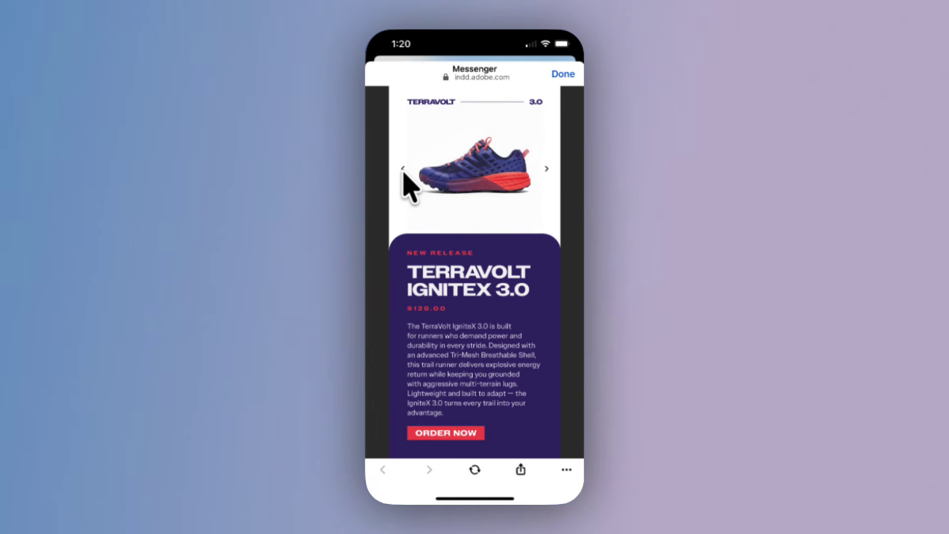
left_click(403, 169)
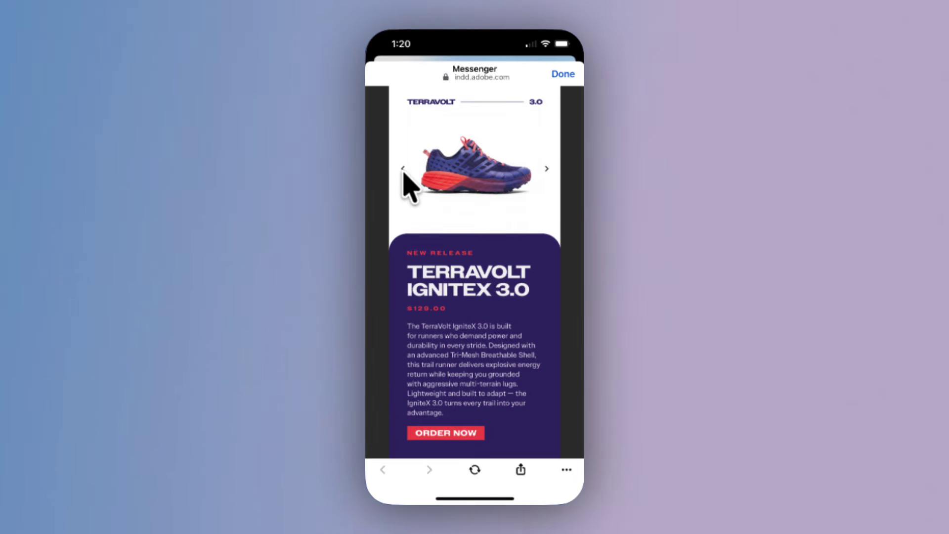
left_click(403, 169)
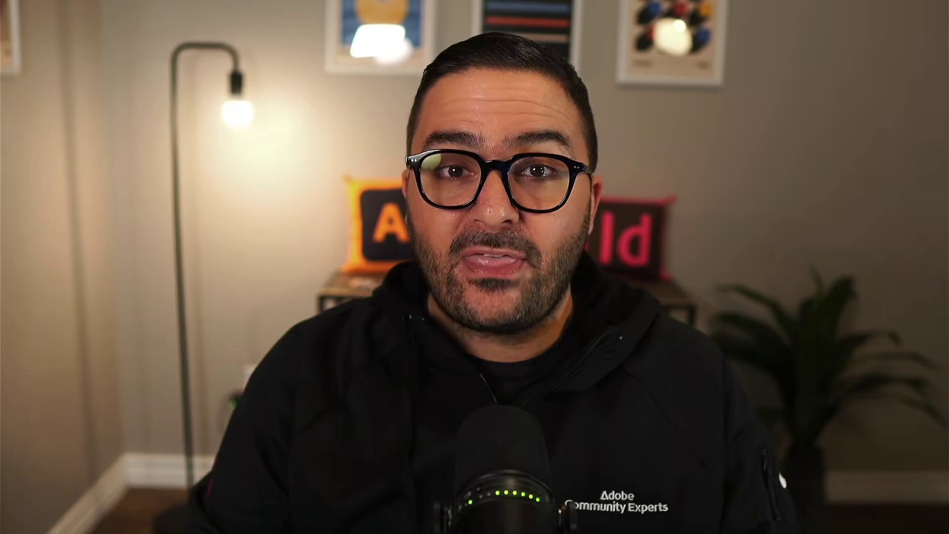